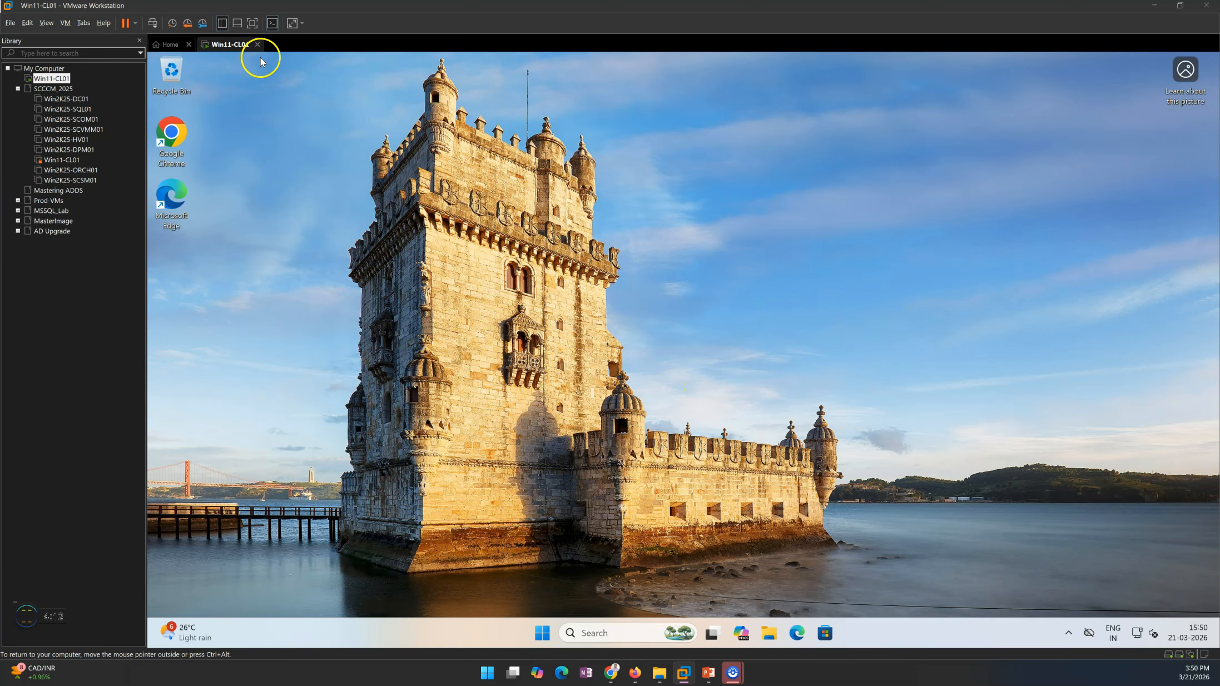
Step: Switch to PowerPoint to review the VMware Player requirements slide, and return to the Win11-CL01 virtual machine
{"action": "left_click", "coordinate": [707, 672]}
{"action": "left_click", "coordinate": [714, 598]}
{"action": "left_click", "coordinate": [713, 598]}
{"action": "left_click", "coordinate": [713, 597]}
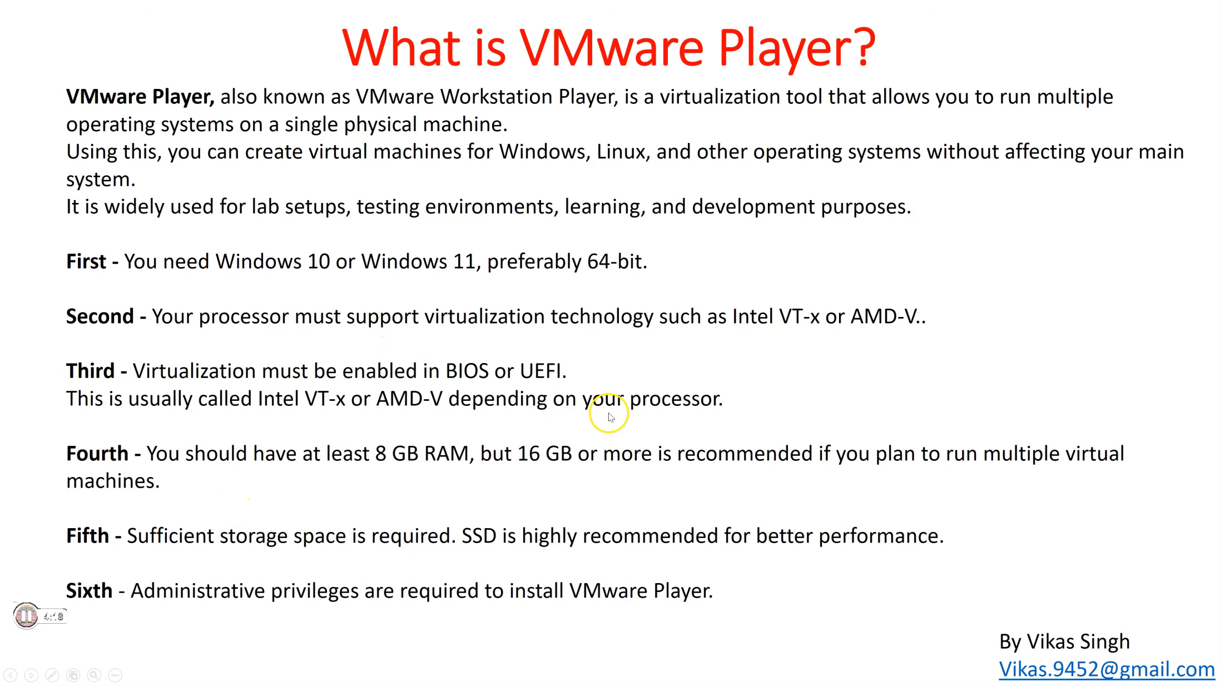
{"action": "key", "text": "alt+Tab"}
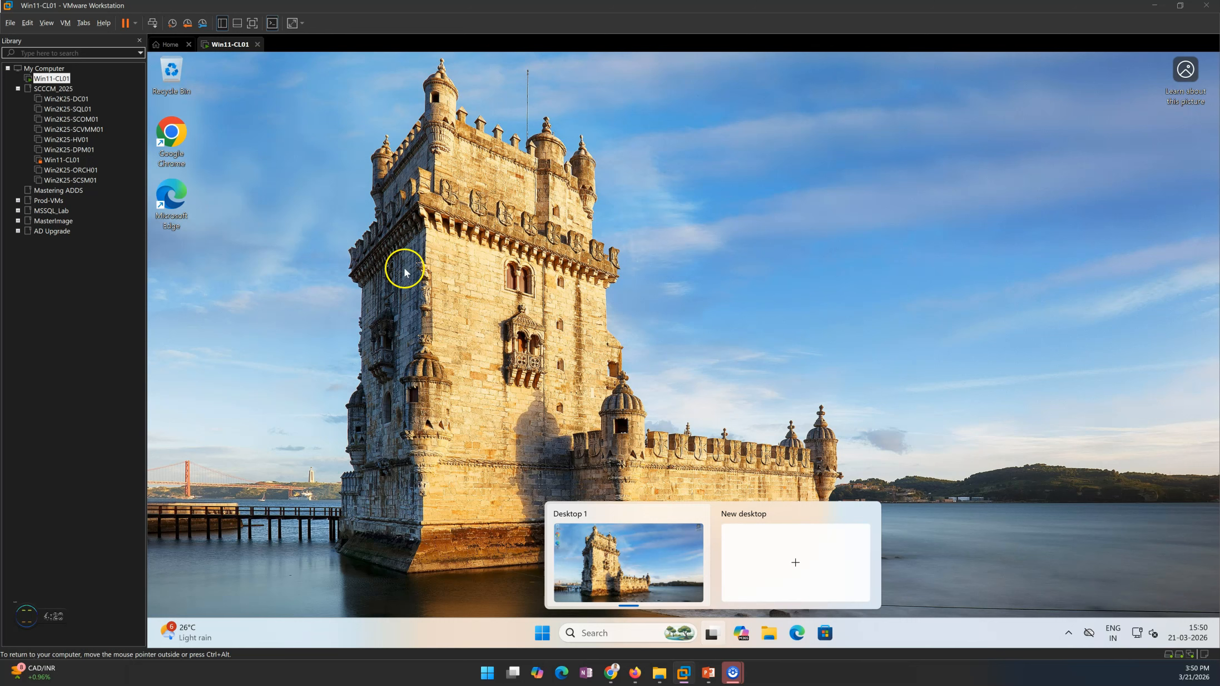
Step: Check the processor and virtualization engine settings of the Win11-CL01 virtual machine, and close them without changes
{"action": "right_click", "coordinate": [229, 41]}
{"action": "left_click", "coordinate": [264, 190]}
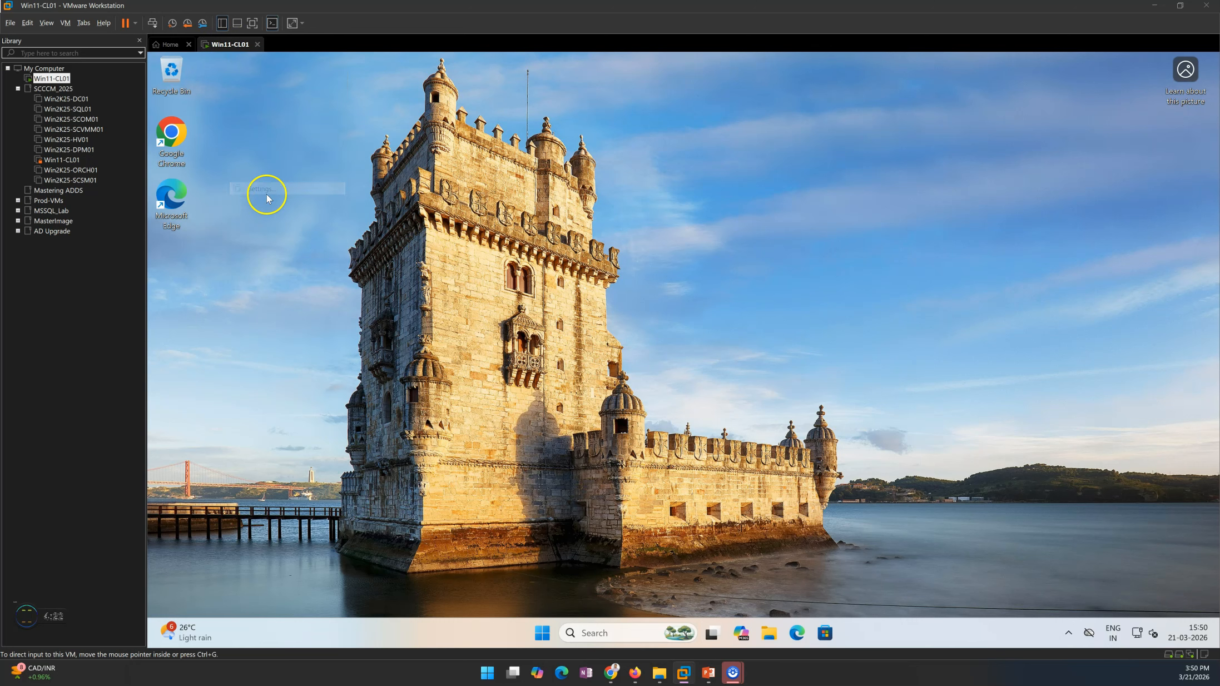
{"action": "left_click", "coordinate": [483, 187]}
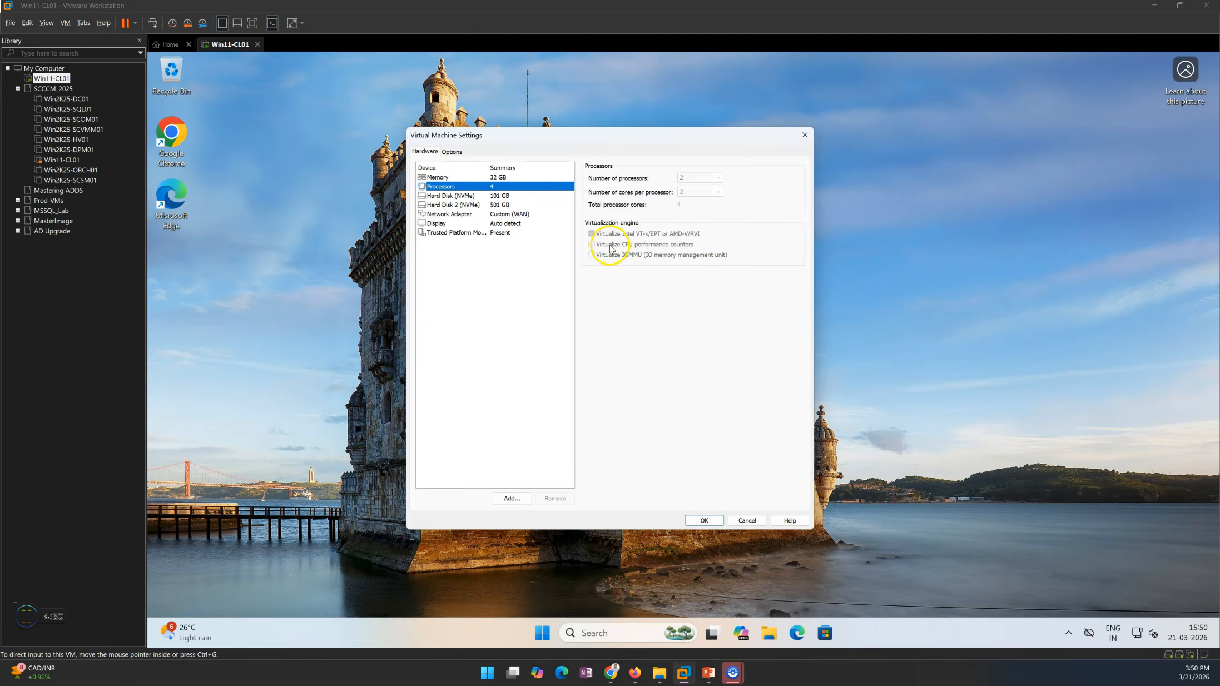
{"action": "left_click", "coordinate": [805, 135]}
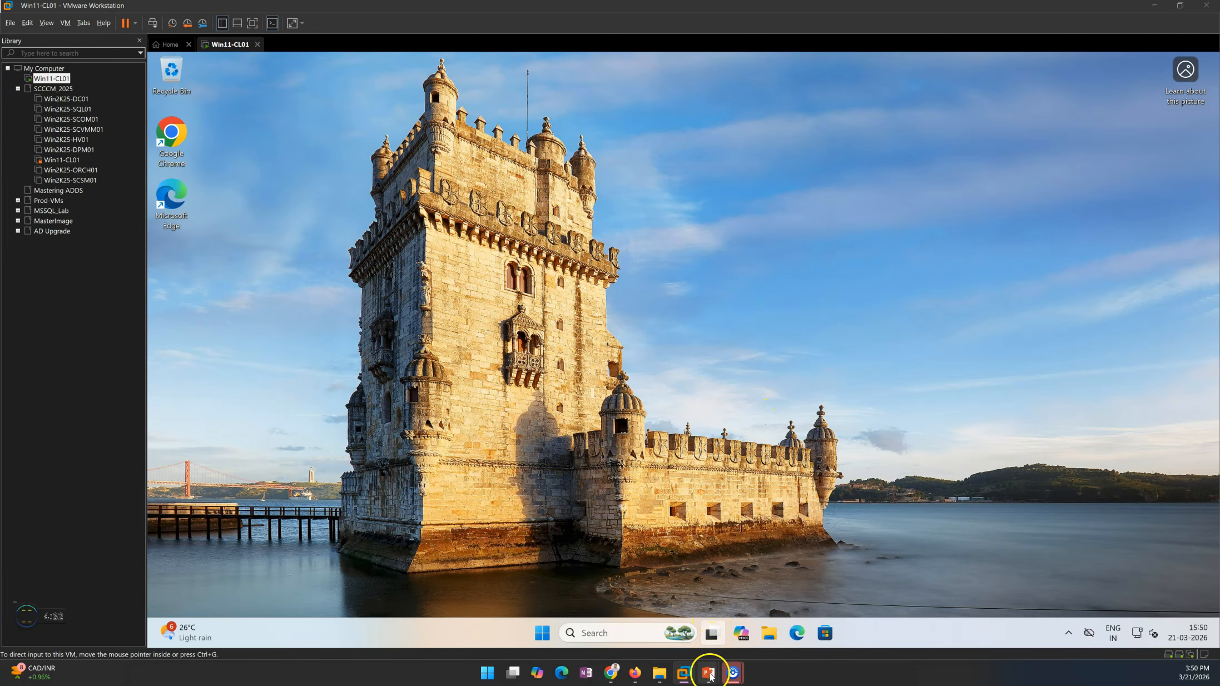
Step: Switch to PowerPoint to review the VMware Player use cases and benefits slide, and return to the virtual machine
{"action": "left_click", "coordinate": [705, 614]}
{"action": "left_click", "coordinate": [729, 573]}
{"action": "left_click", "coordinate": [729, 574]}
{"action": "left_click", "coordinate": [729, 574]}
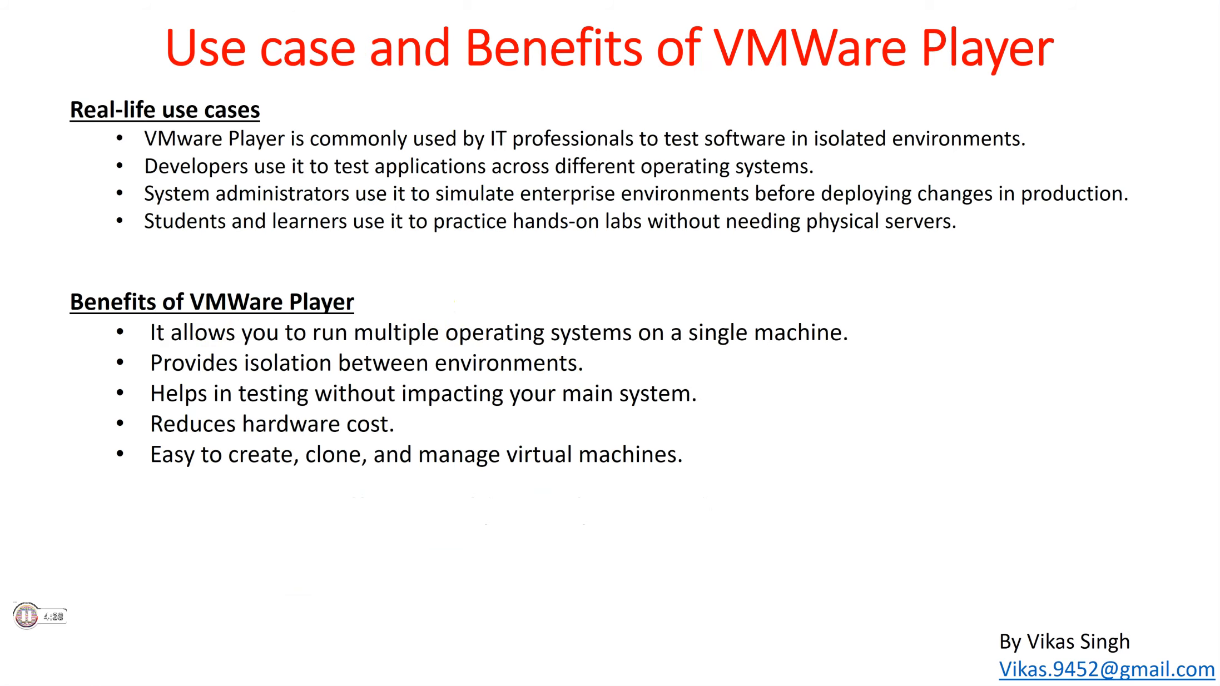
{"action": "left_click", "coordinate": [773, 386]}
{"action": "key", "text": "alt+Tab"}
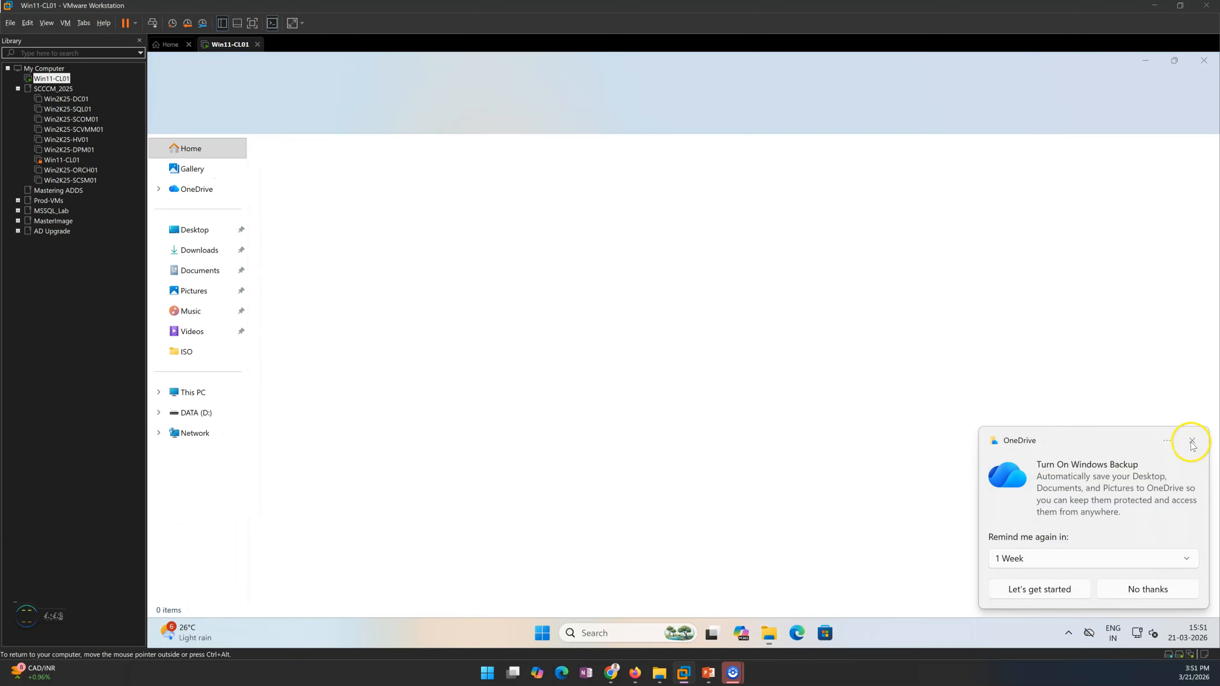
Step: Dismiss the OneDrive backup reminder and launch the VMware-player-17.6.3-24583834 installer from the Downloads folder, leaving the desktop clear
{"action": "left_click", "coordinate": [1193, 439]}
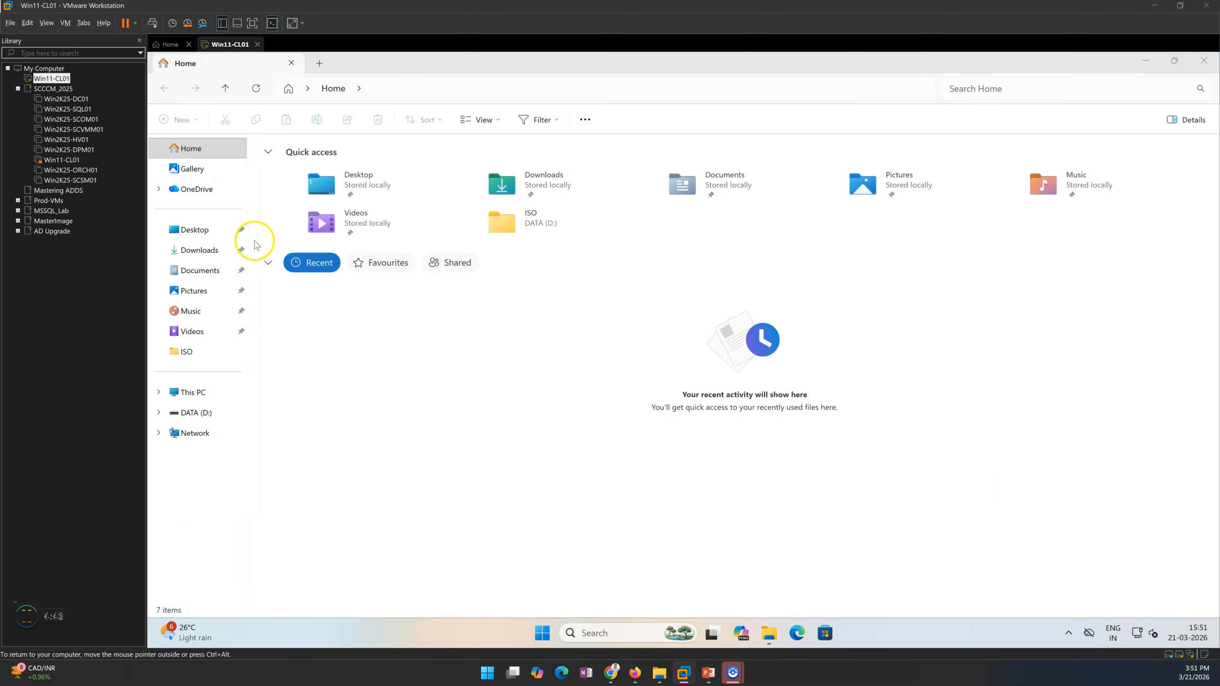
{"action": "left_click", "coordinate": [194, 250]}
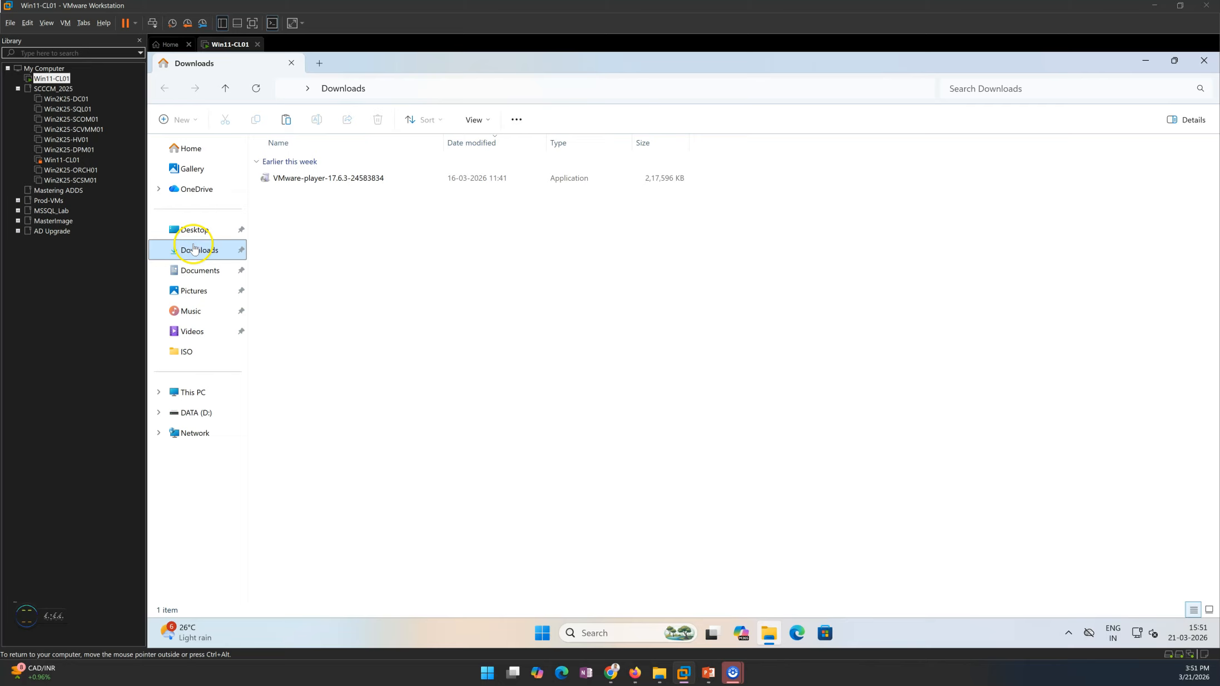
{"action": "double_click", "coordinate": [330, 177]}
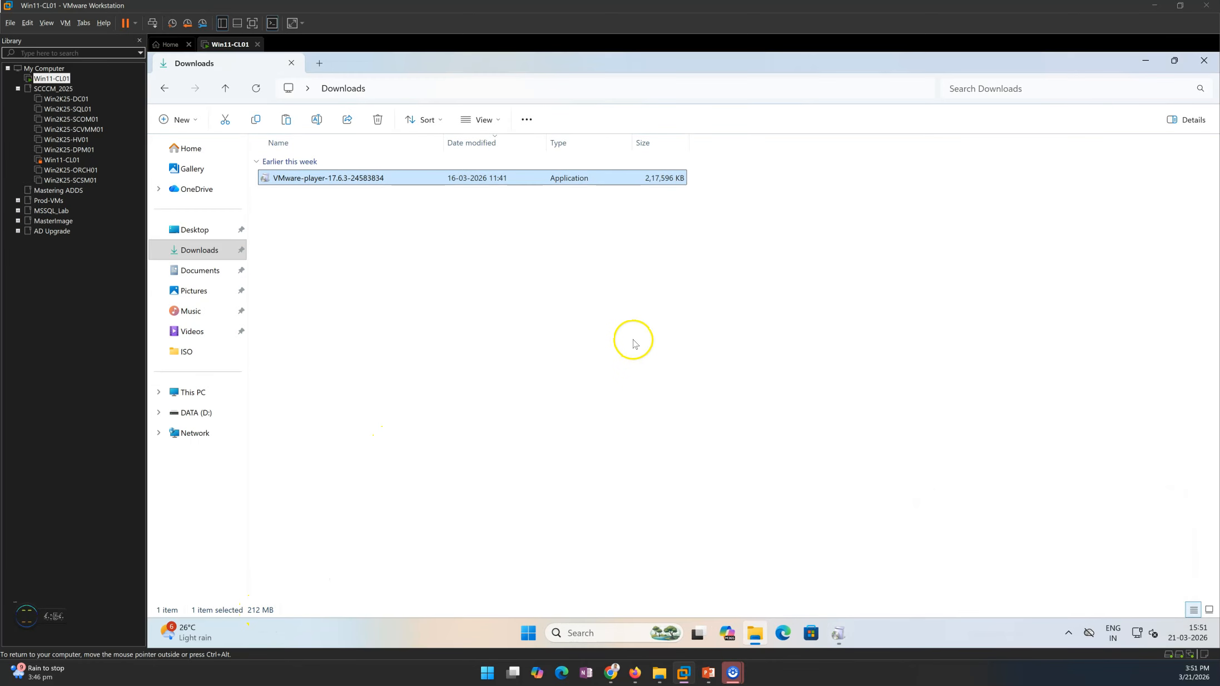
{"action": "left_click", "coordinate": [1146, 59]}
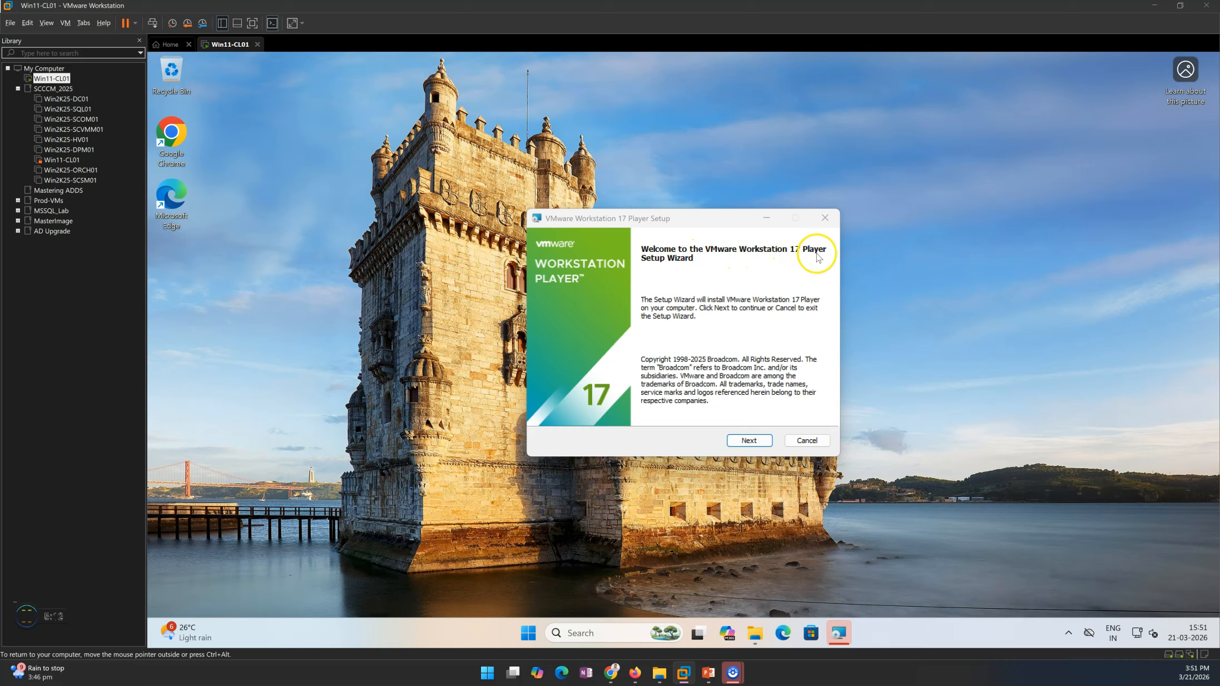
Step: Start the VMware Workstation 17 Player setup wizard and accept the license agreement to reach Custom Setup
{"action": "left_click", "coordinate": [747, 442]}
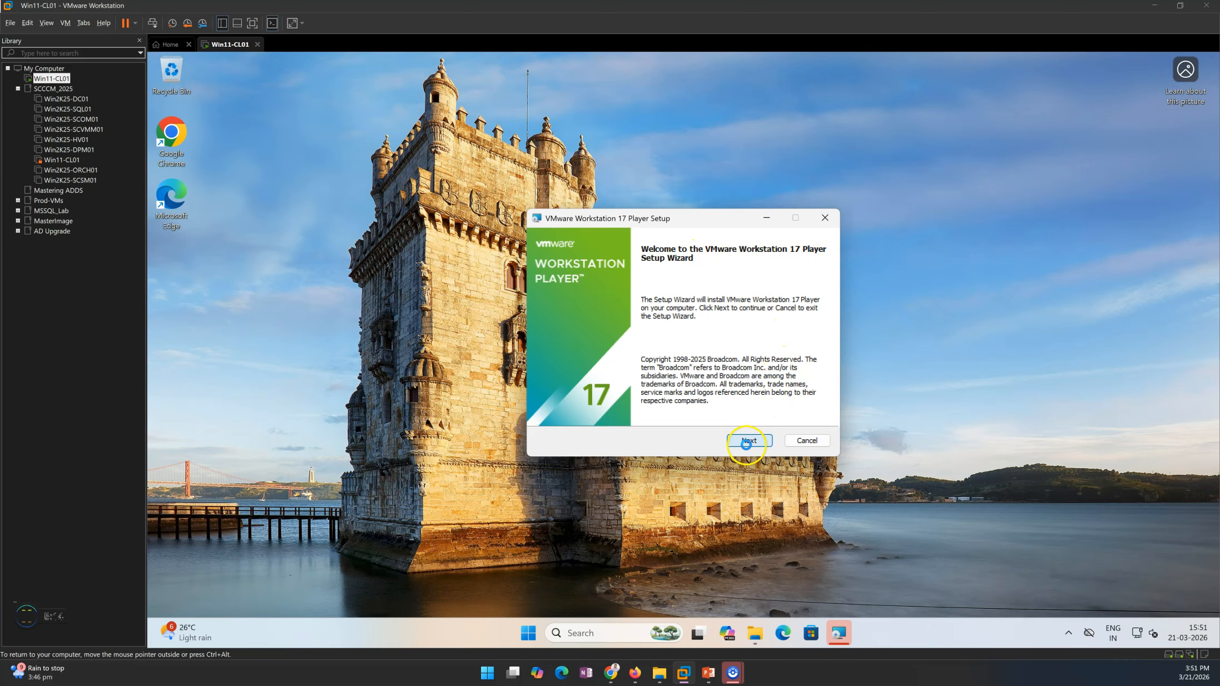
{"action": "left_click", "coordinate": [621, 411]}
{"action": "left_click", "coordinate": [757, 443]}
Step: Look up the version information of the host's VMware Workstation 17 Pro and close it
{"action": "left_click", "coordinate": [102, 25]}
{"action": "left_click", "coordinate": [123, 109]}
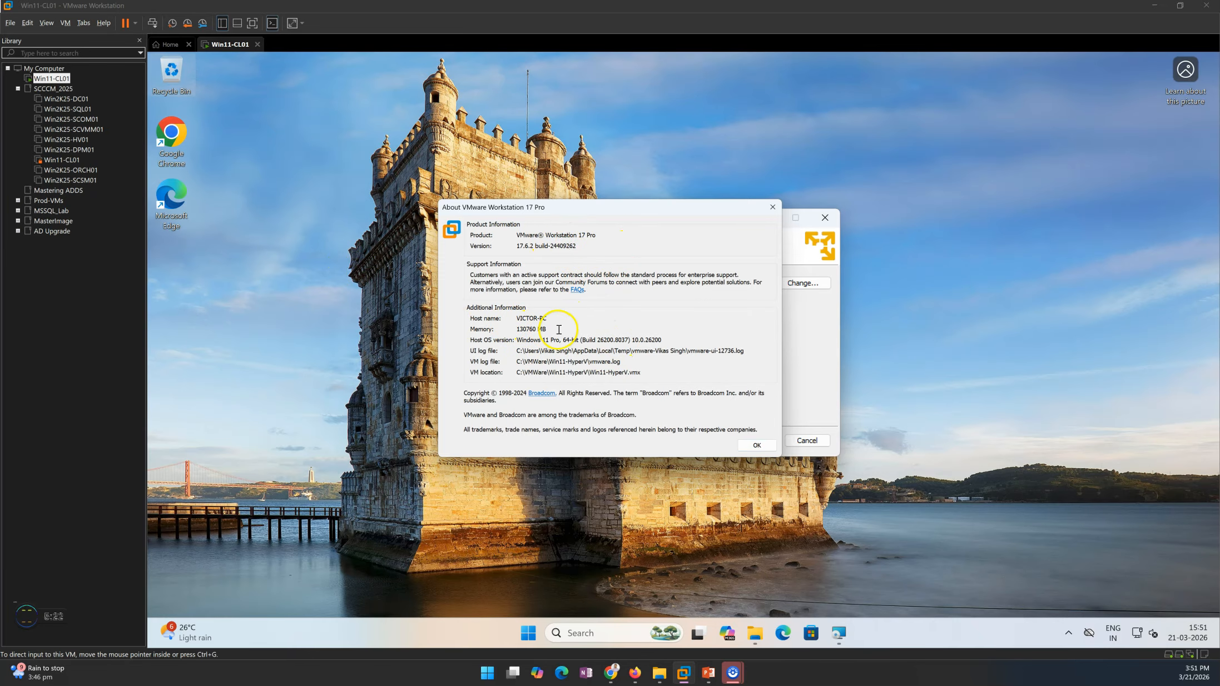
{"action": "left_click", "coordinate": [757, 446]}
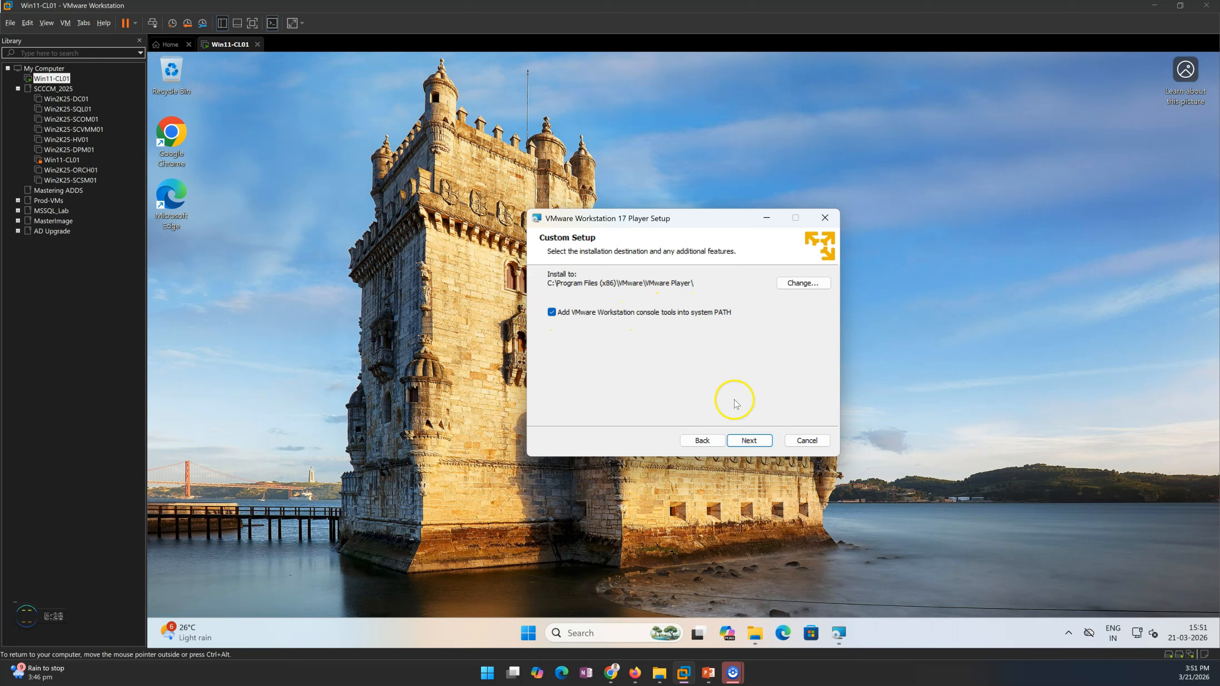
Step: Keep the default install path, update check, and Desktop and Start Menu shortcuts, and start the Player installation
{"action": "left_click", "coordinate": [747, 440]}
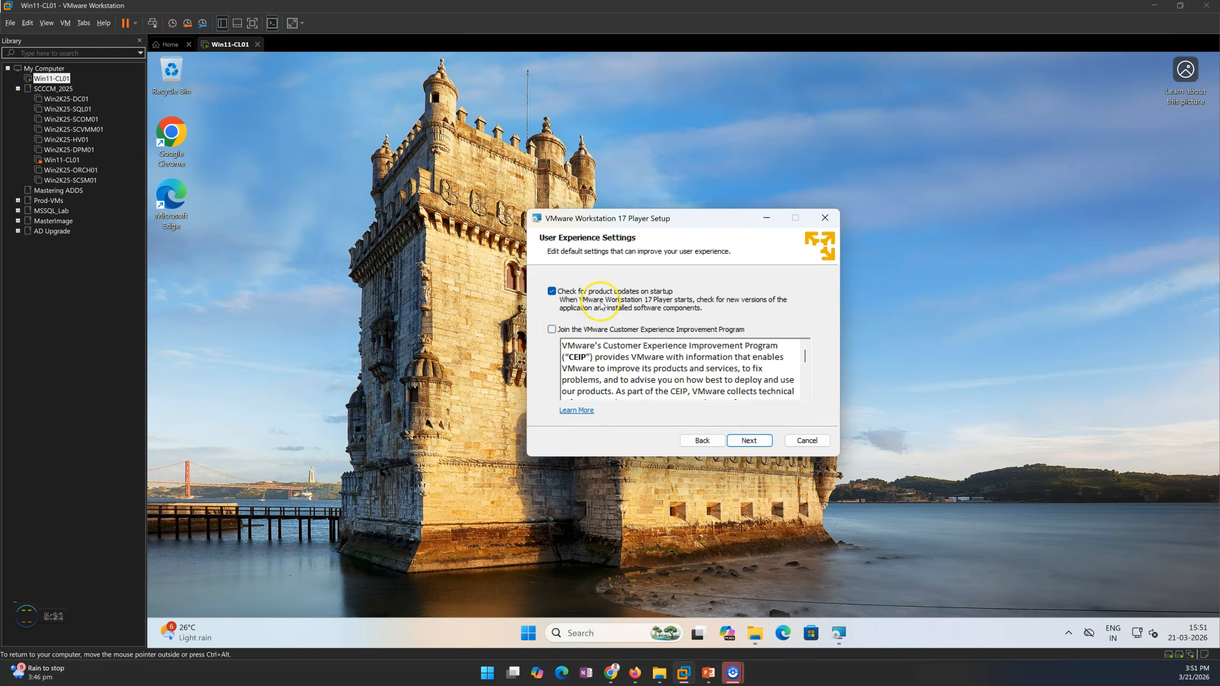
{"action": "left_click", "coordinate": [761, 446]}
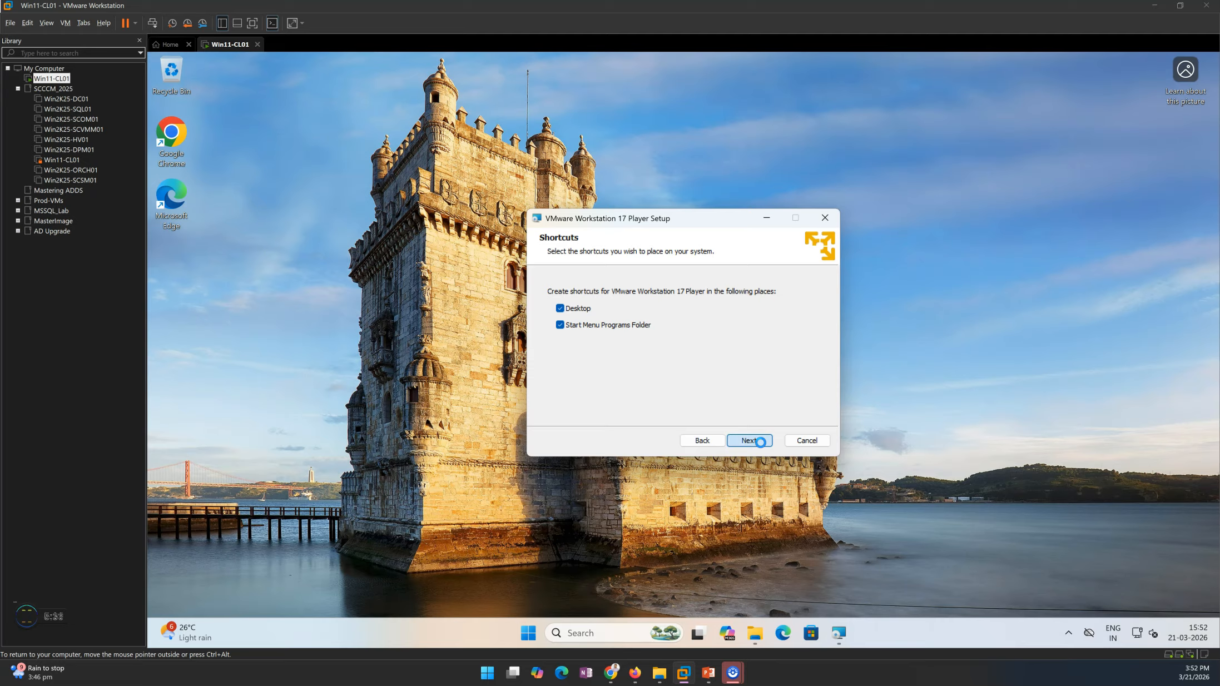
{"action": "left_click", "coordinate": [761, 442]}
{"action": "left_click", "coordinate": [747, 441]}
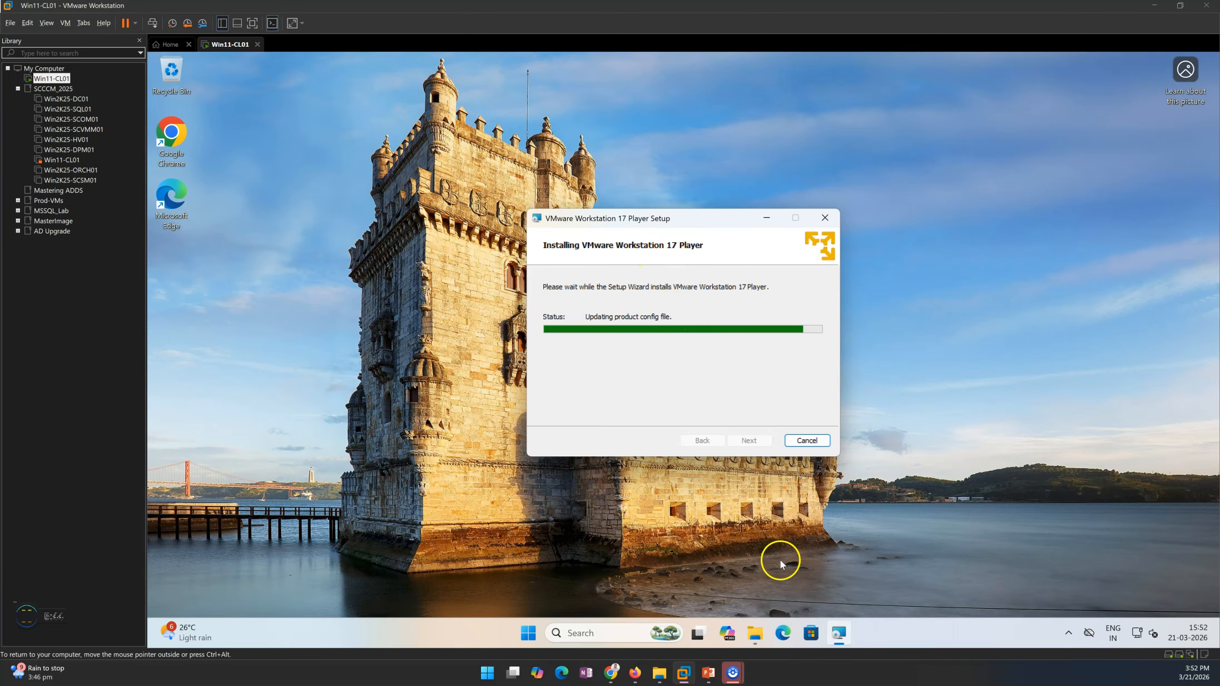
Step: Look through the disc image files in the ISO folder on DATA (D:), and hide the file window again
{"action": "left_click", "coordinate": [755, 633]}
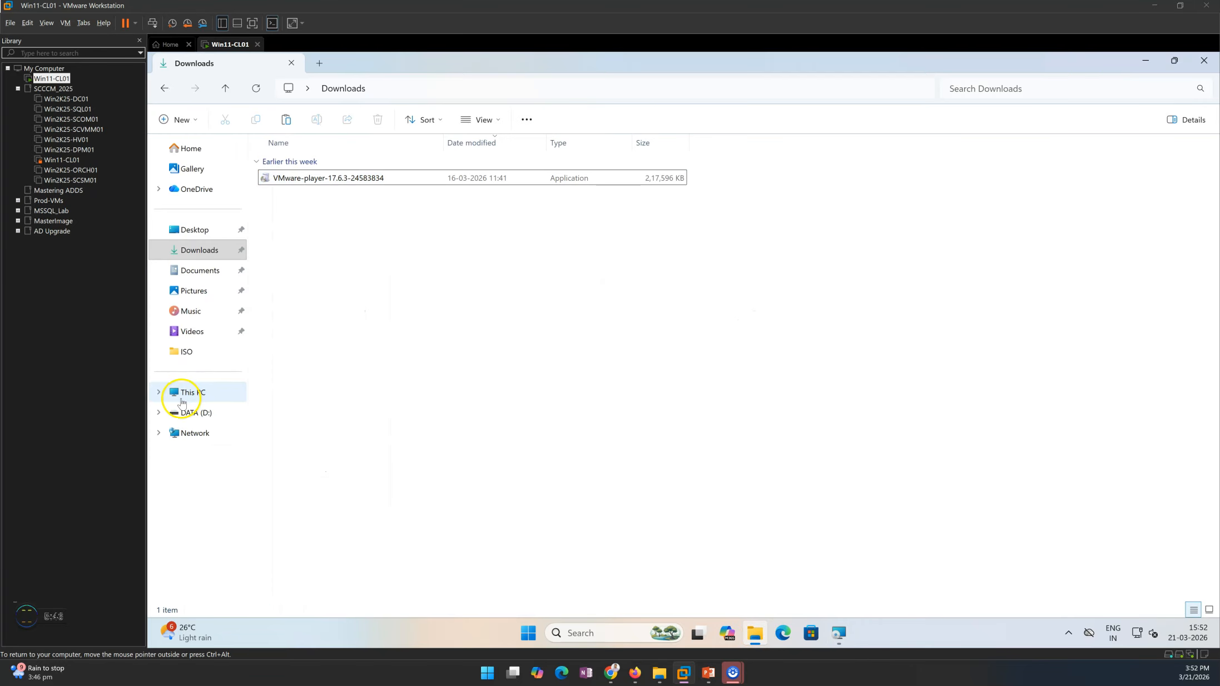
{"action": "left_click", "coordinate": [166, 393]}
{"action": "double_click", "coordinate": [475, 169]}
{"action": "double_click", "coordinate": [281, 163]}
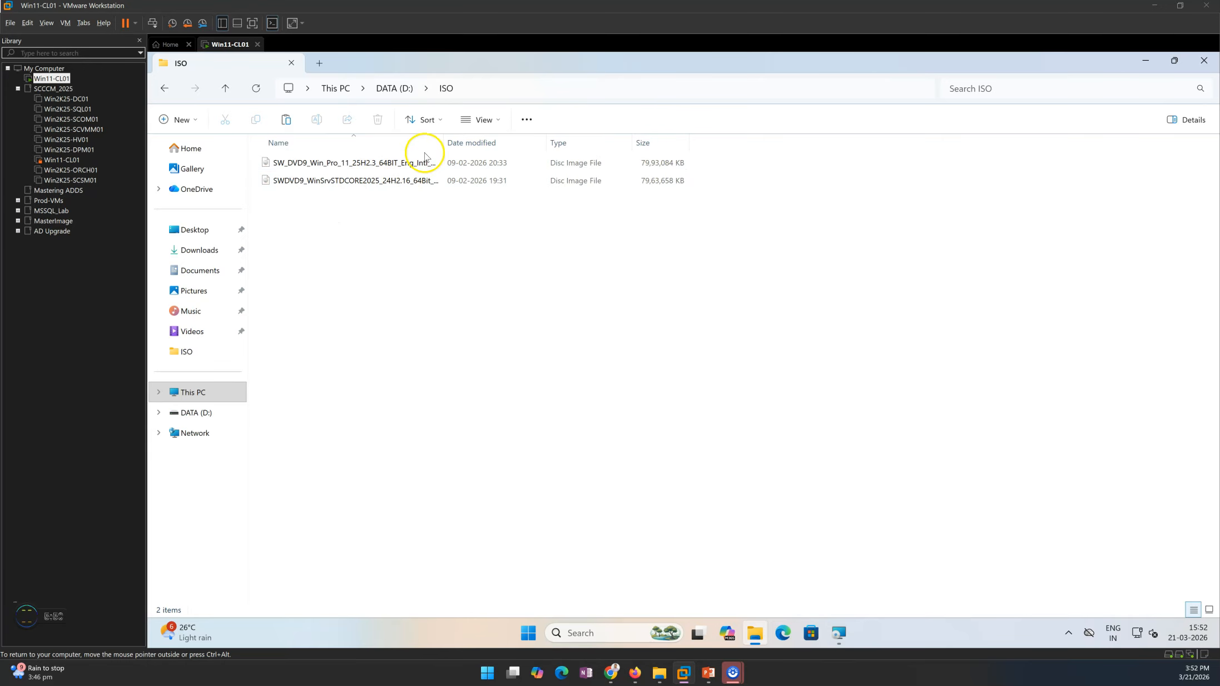
{"action": "left_click", "coordinate": [439, 144]}
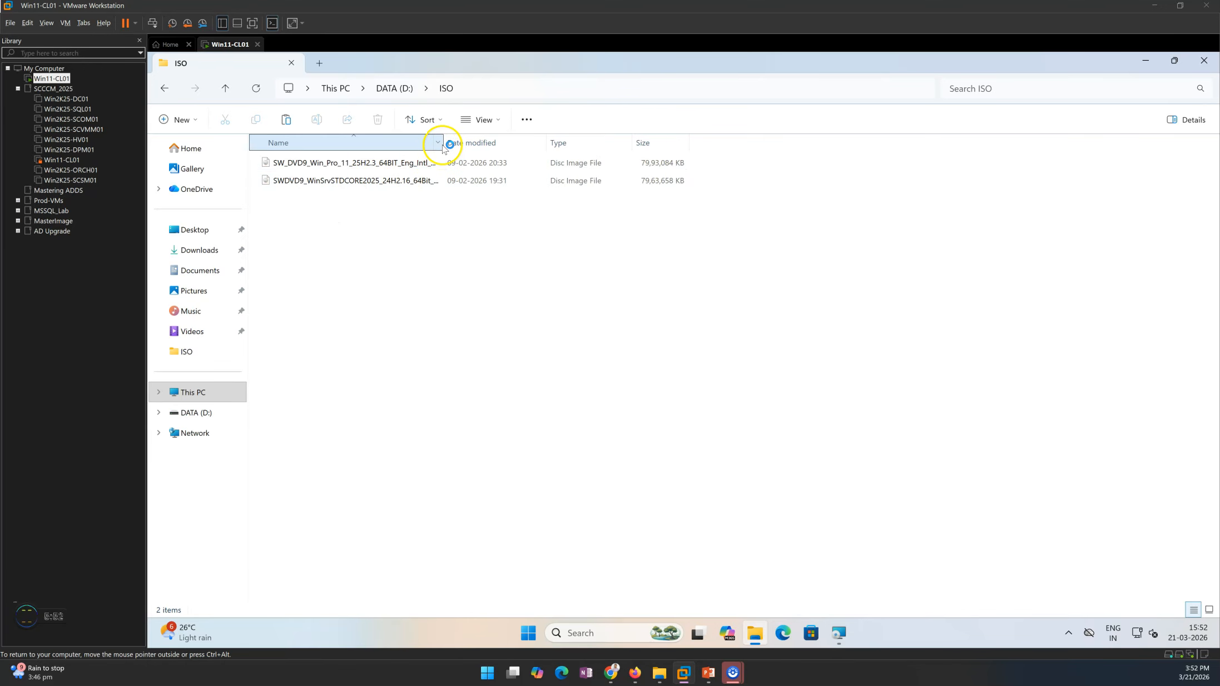
{"action": "left_click", "coordinate": [756, 636]}
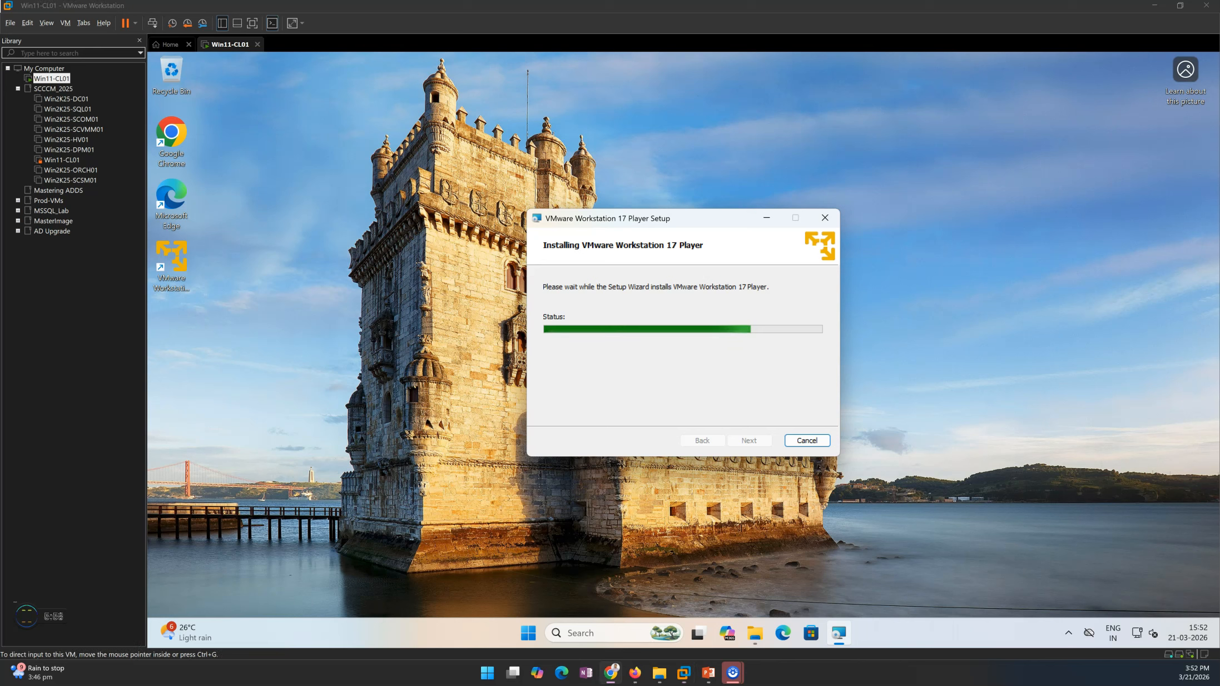
{"action": "left_click", "coordinate": [705, 398]}
{"action": "left_click_drag", "start_coordinate": [649, 223], "coordinate": [659, 191]}
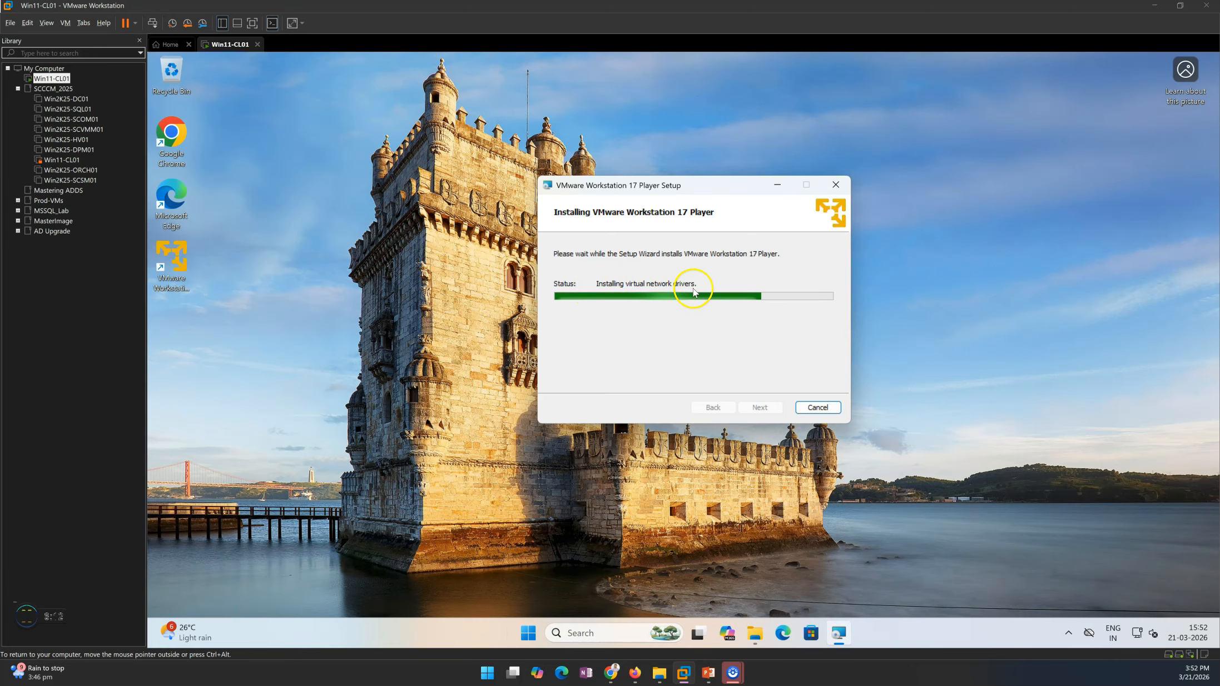
Step: Open the Network and Internet settings inside the virtual machine while the installation runs
{"action": "right_click", "coordinate": [1135, 635]}
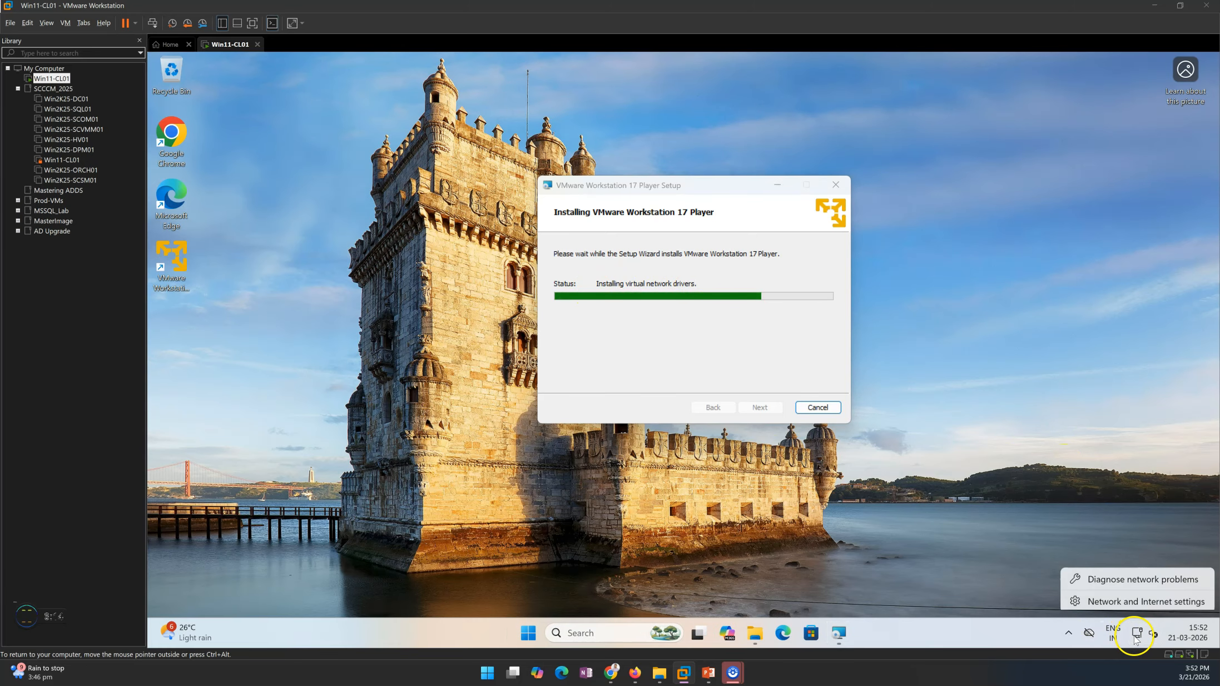
{"action": "left_click", "coordinate": [723, 587]}
{"action": "right_click", "coordinate": [1137, 636]}
{"action": "left_click", "coordinate": [1132, 598]}
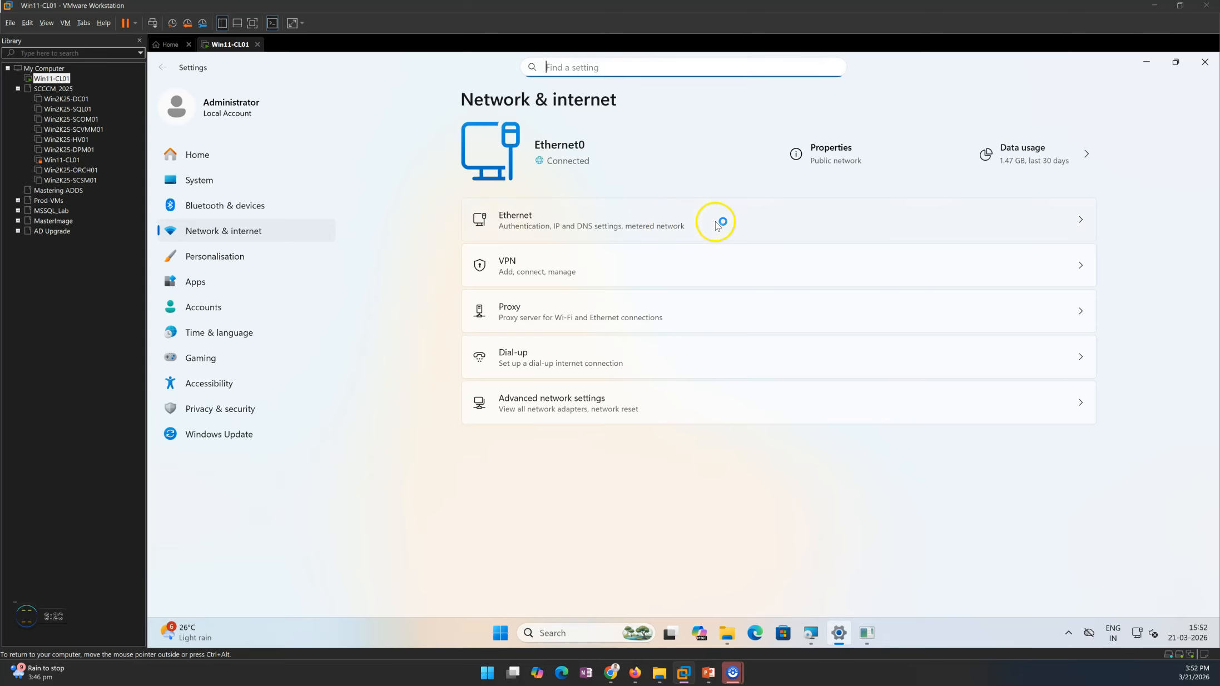
Step: Examine the Ethernet connection's IP, DNS and adapter details, and return to the Network & internet overview
{"action": "left_click", "coordinate": [717, 225]}
{"action": "scroll", "coordinate": [723, 390], "scroll_direction": "down", "scroll_amount": 5}
{"action": "scroll", "coordinate": [790, 422], "scroll_direction": "up", "scroll_amount": 5}
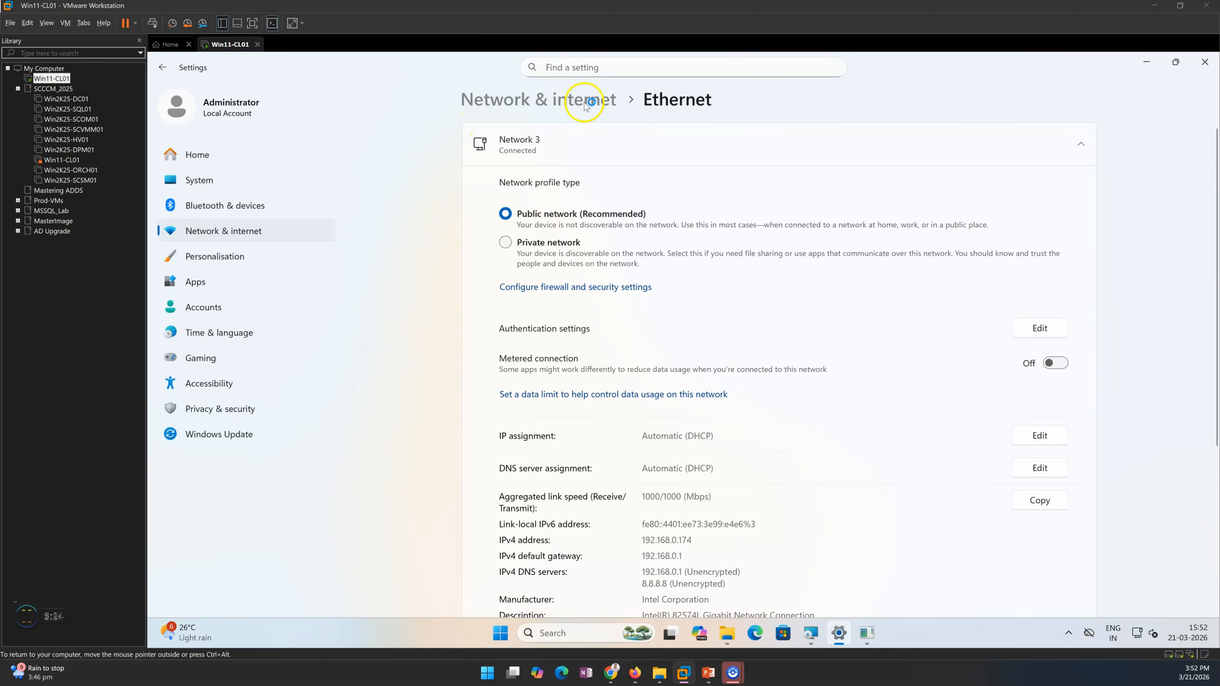
{"action": "left_click", "coordinate": [585, 104]}
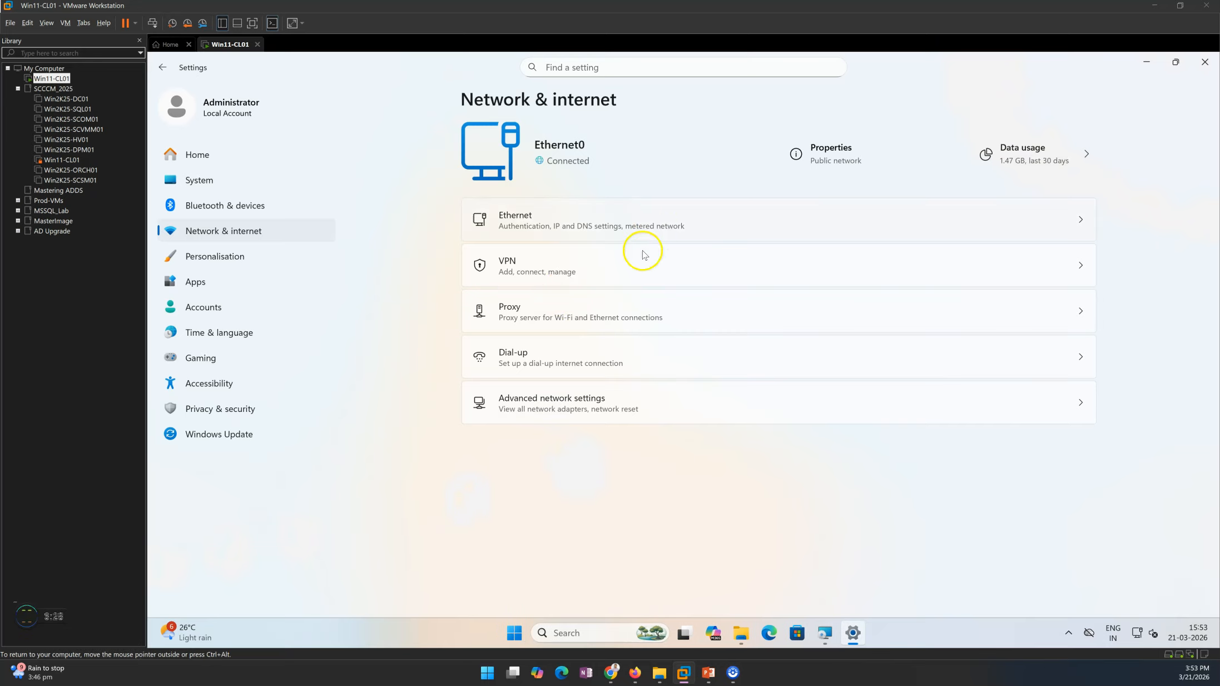
{"action": "left_click", "coordinate": [718, 221]}
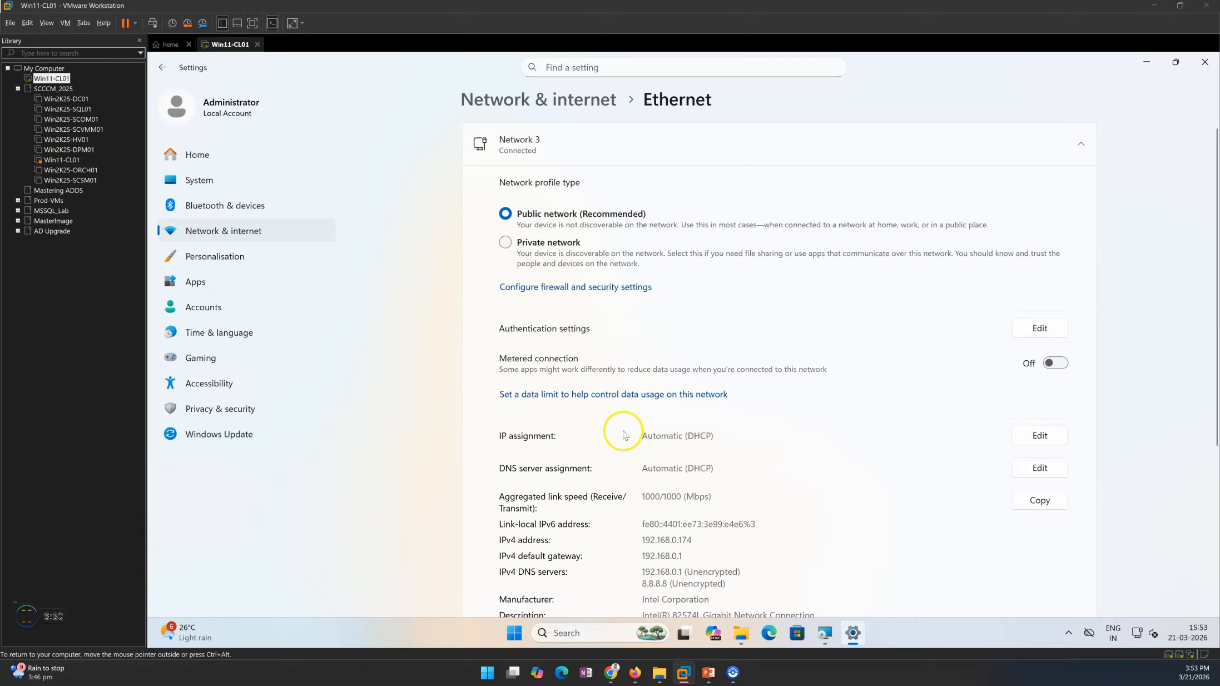
{"action": "scroll", "coordinate": [624, 434], "scroll_direction": "down", "scroll_amount": 5}
{"action": "scroll", "coordinate": [624, 435], "scroll_direction": "up", "scroll_amount": 4}
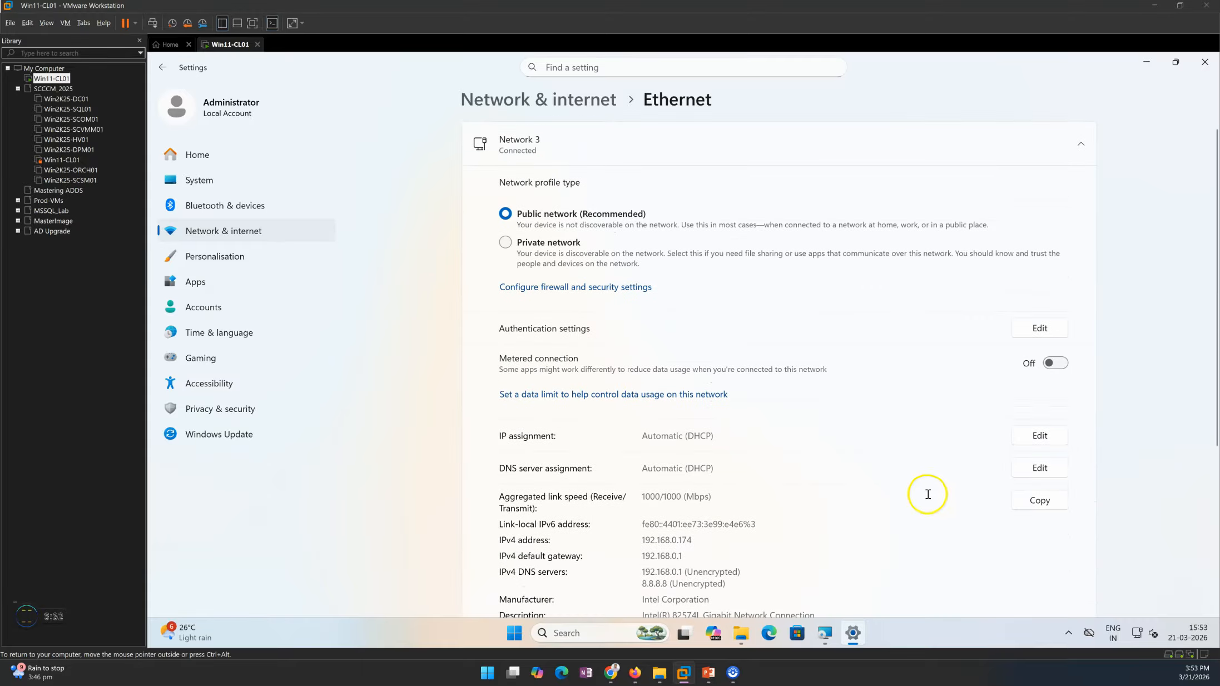
{"action": "scroll", "coordinate": [683, 502], "scroll_direction": "down", "scroll_amount": 4}
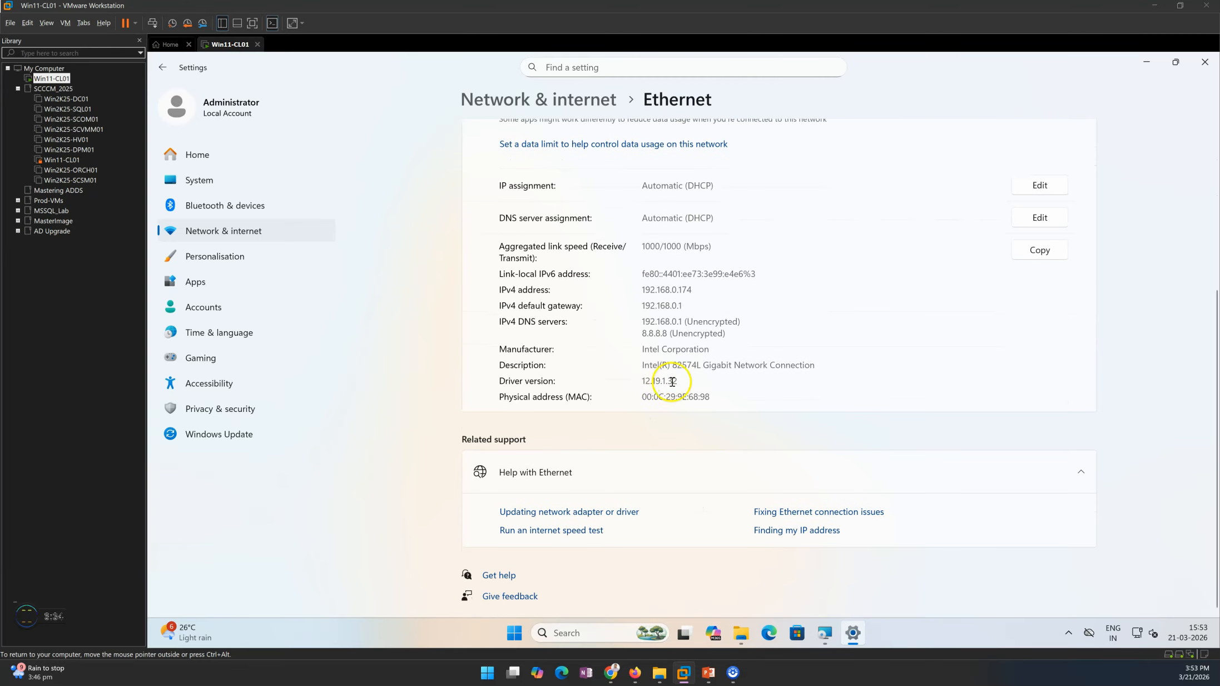
{"action": "scroll", "coordinate": [716, 376], "scroll_direction": "up", "scroll_amount": 4}
{"action": "left_click", "coordinate": [545, 100]}
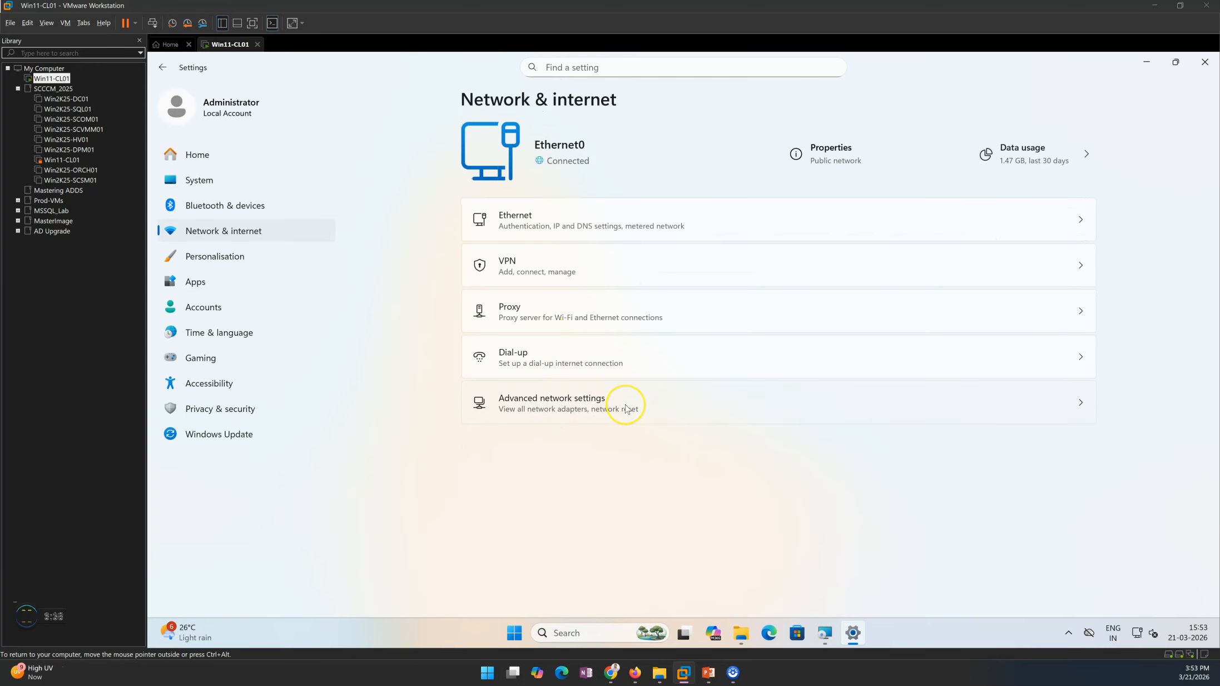
Step: Examine the network adapters listed under Advanced network settings, checking the installer's progress in between, and return to the overview
{"action": "left_click", "coordinate": [553, 407]}
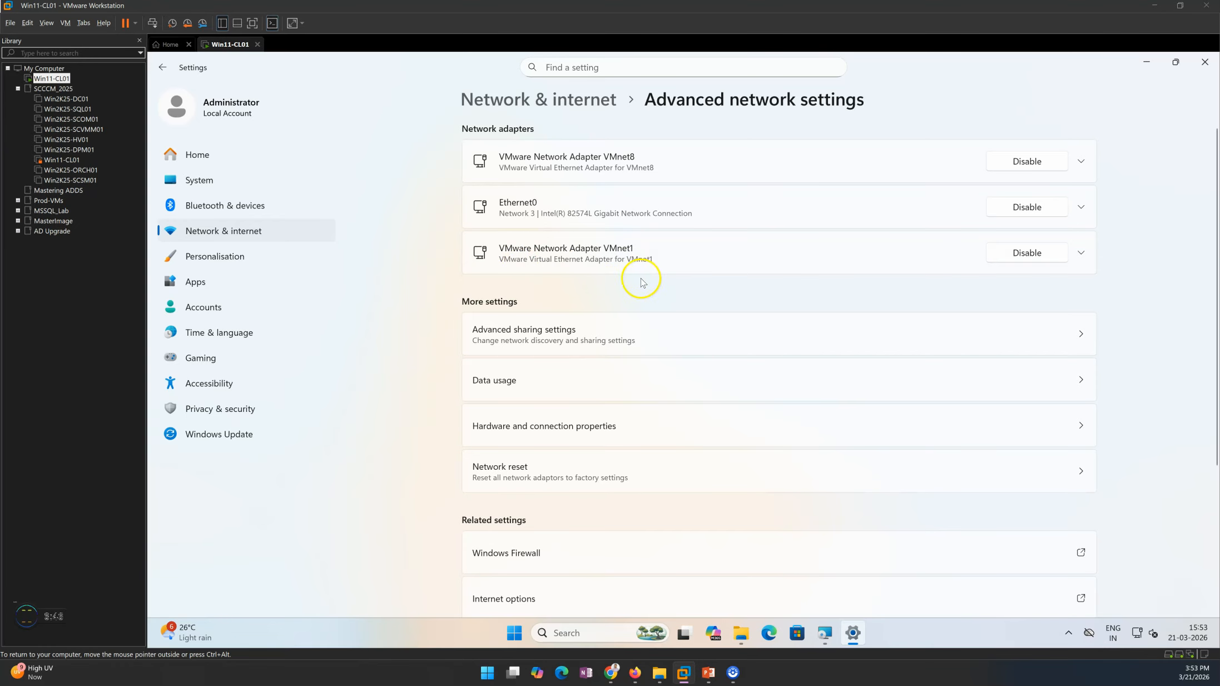
{"action": "left_click", "coordinate": [853, 637]}
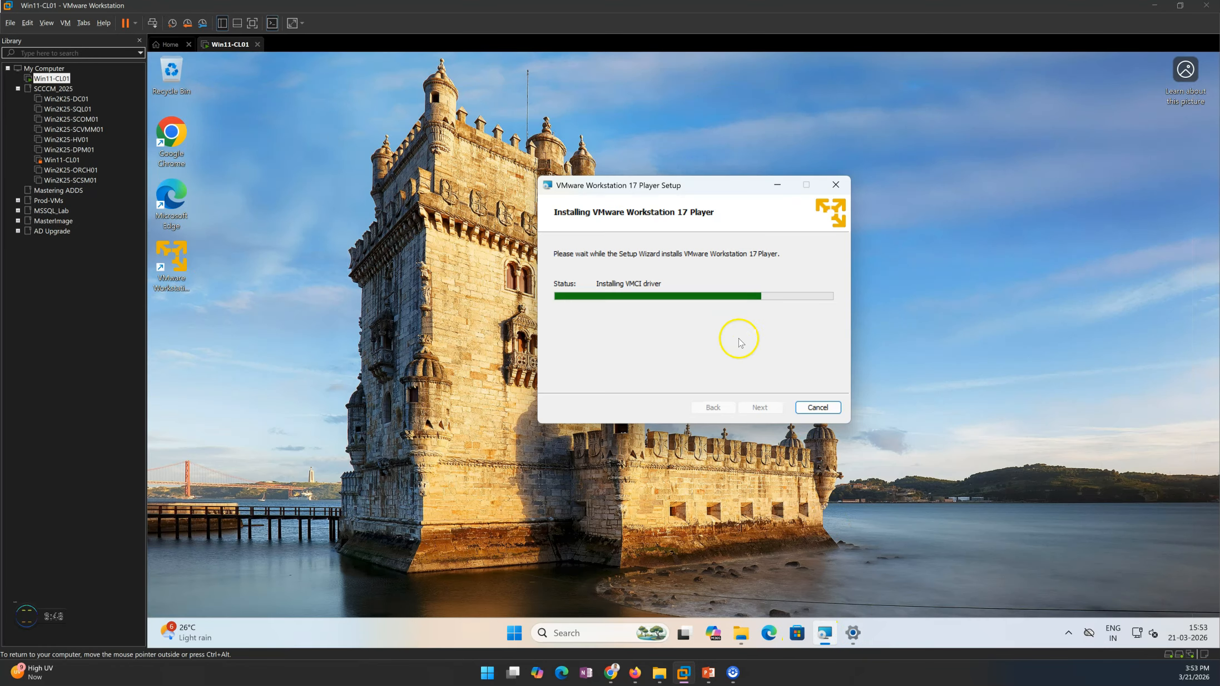
{"action": "left_click_drag", "start_coordinate": [679, 186], "coordinate": [677, 174]}
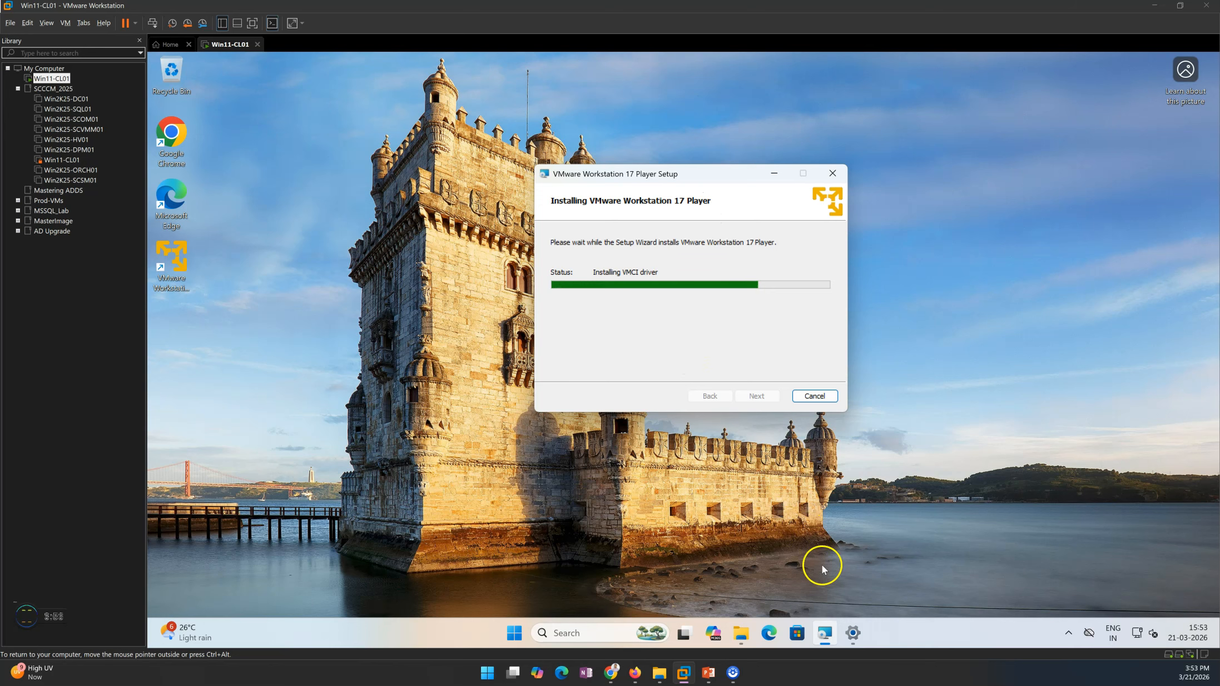
{"action": "left_click", "coordinate": [853, 633]}
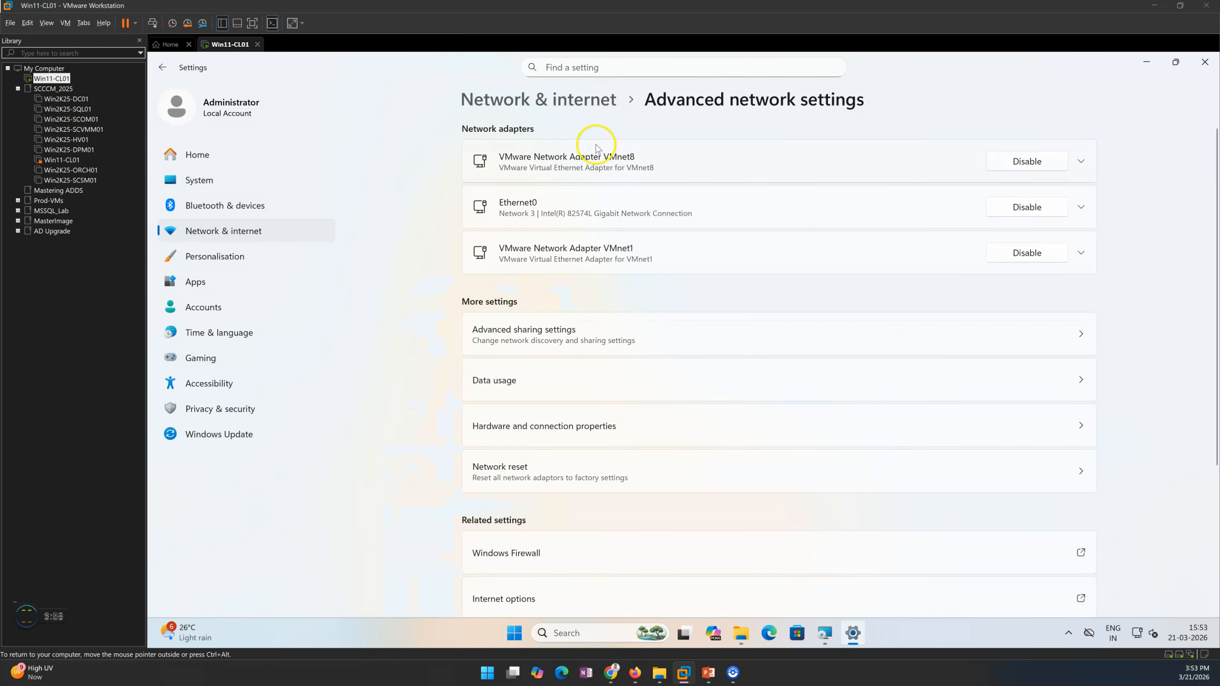
{"action": "left_click", "coordinate": [559, 101]}
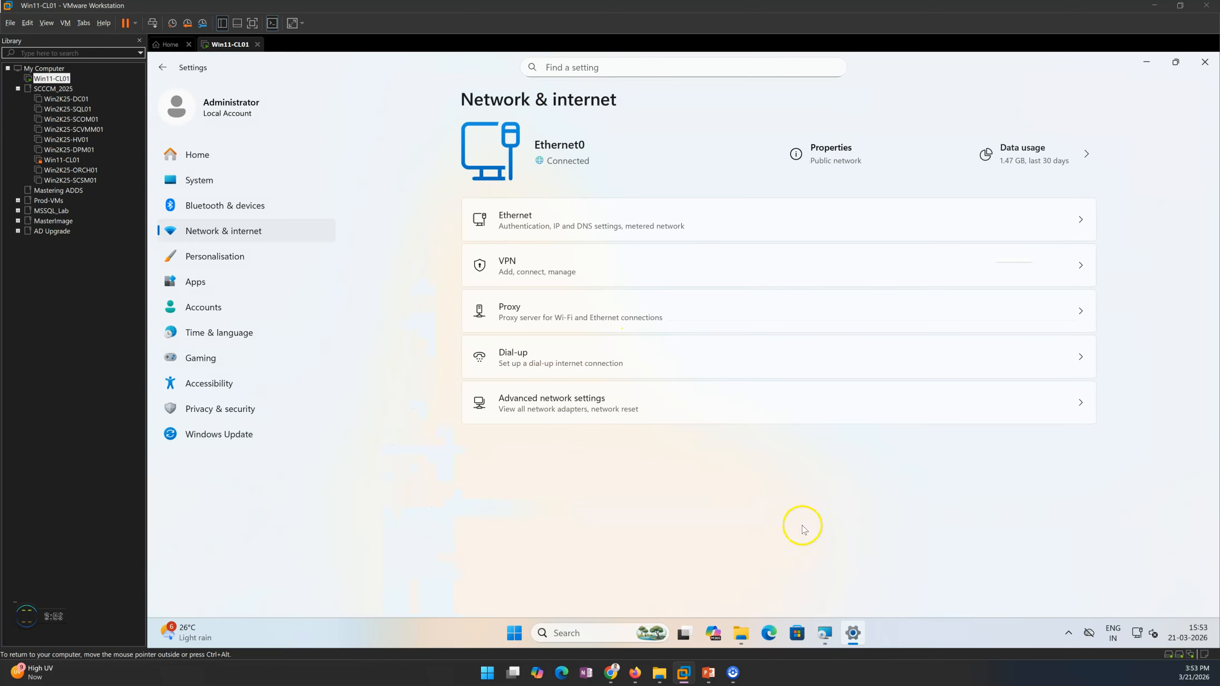
Step: Hide the Settings window, finish the VMware Workstation 17 Player setup wizard and start VMware Workstation 17 Player from the desktop
{"action": "left_click", "coordinate": [854, 634]}
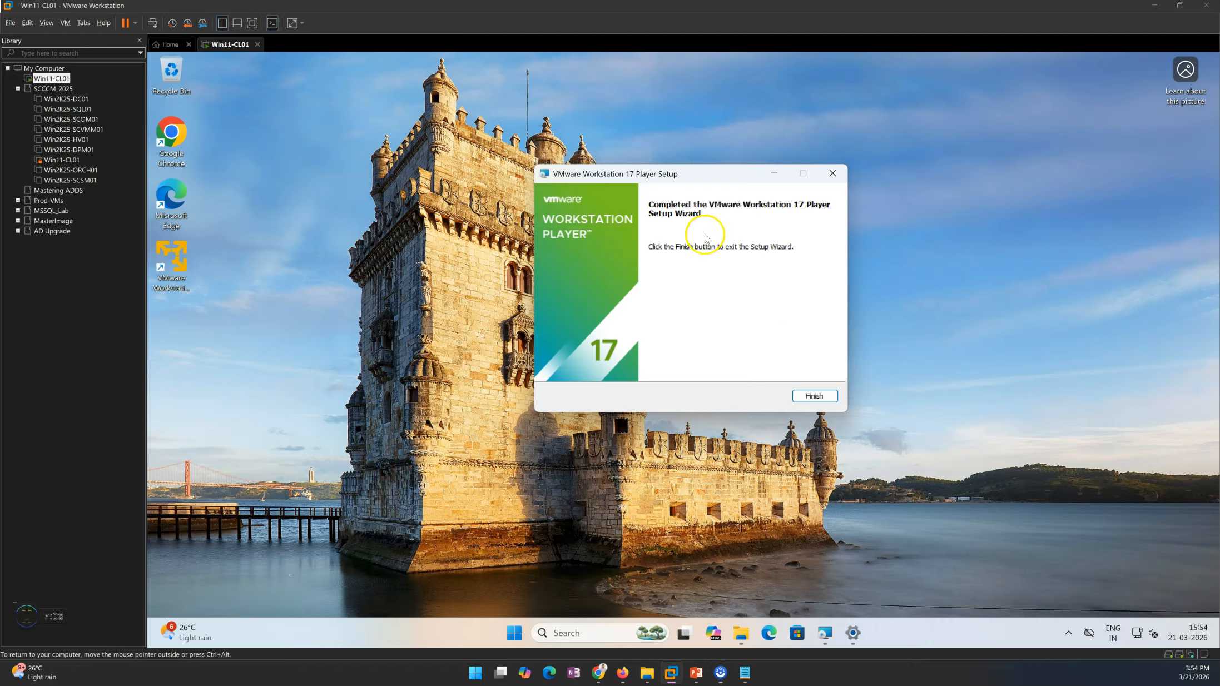
{"action": "left_click", "coordinate": [814, 397]}
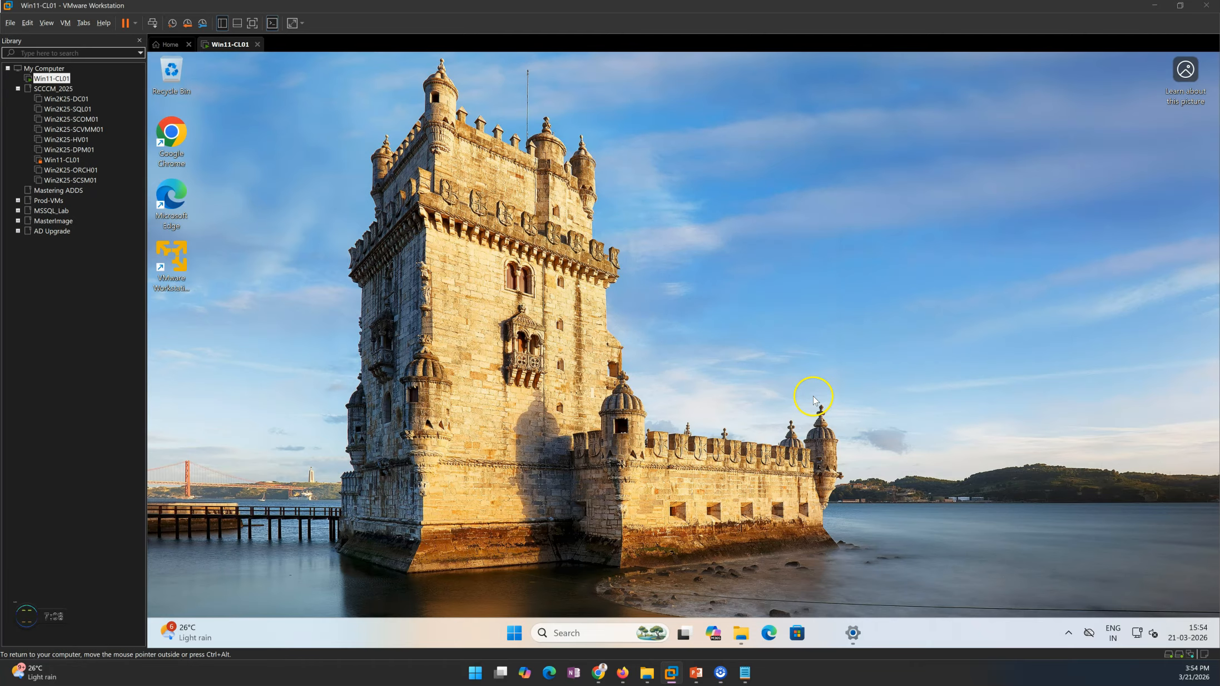
{"action": "left_click", "coordinate": [180, 260]}
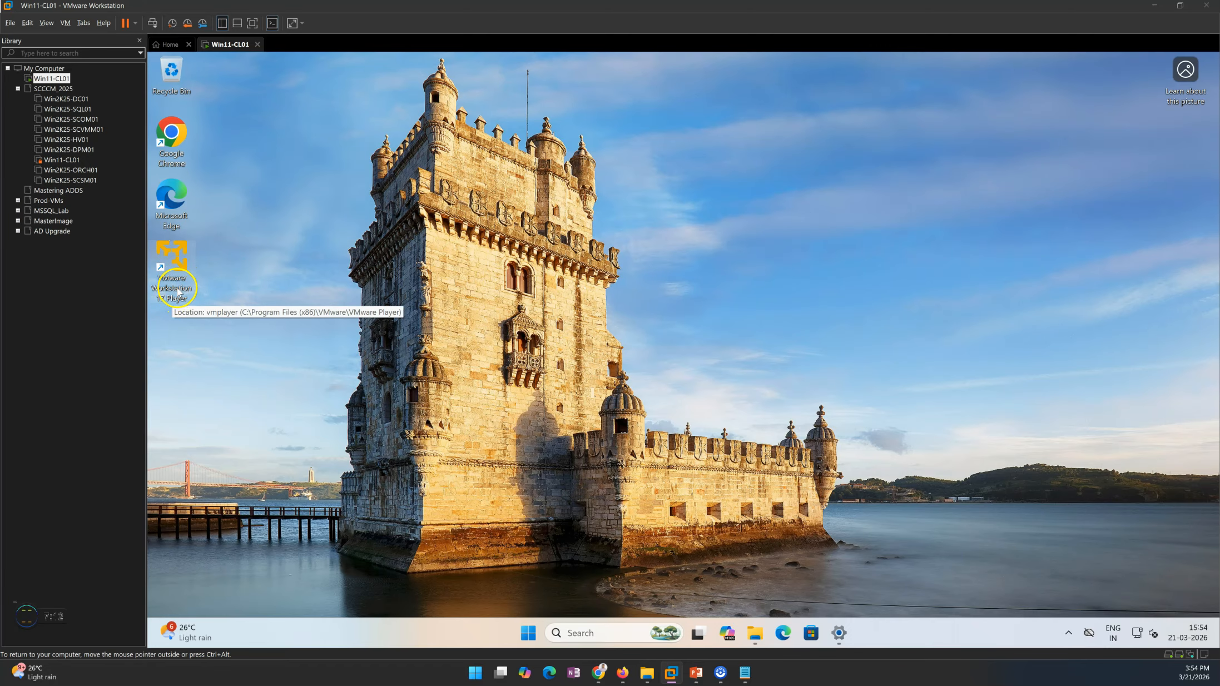
Step: Open the advanced network settings in Settings once more and close the Settings window
{"action": "left_click", "coordinate": [840, 634]}
{"action": "left_click", "coordinate": [667, 403]}
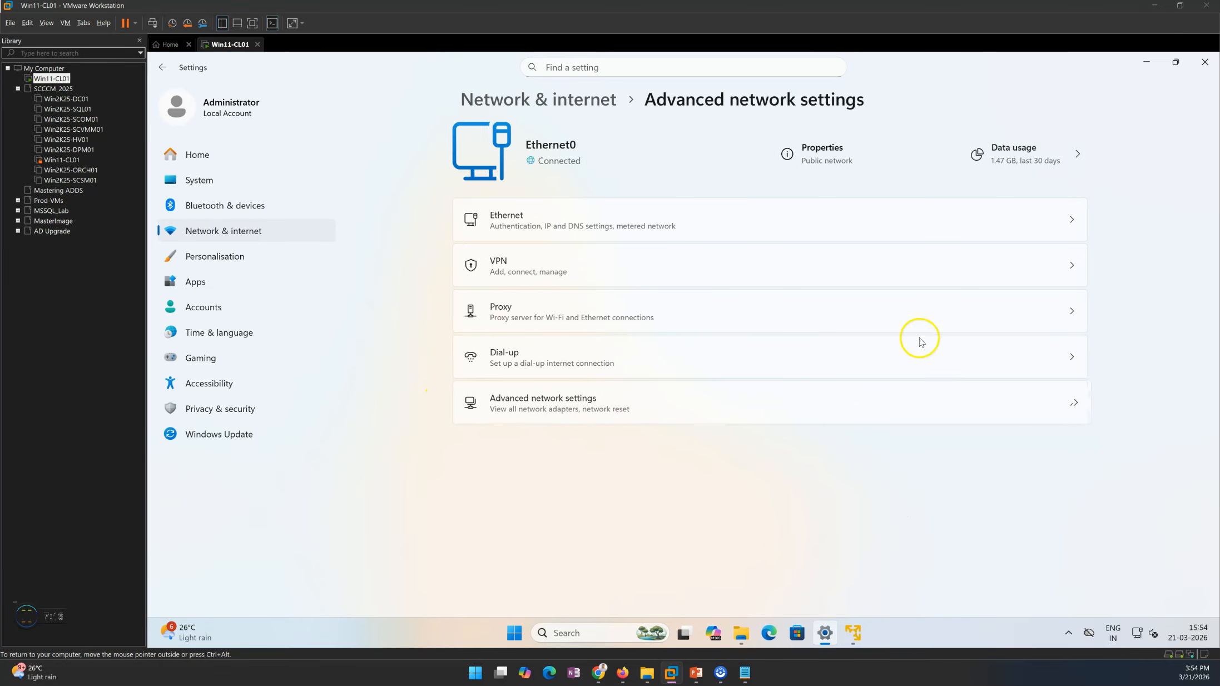
{"action": "left_click", "coordinate": [1205, 62]}
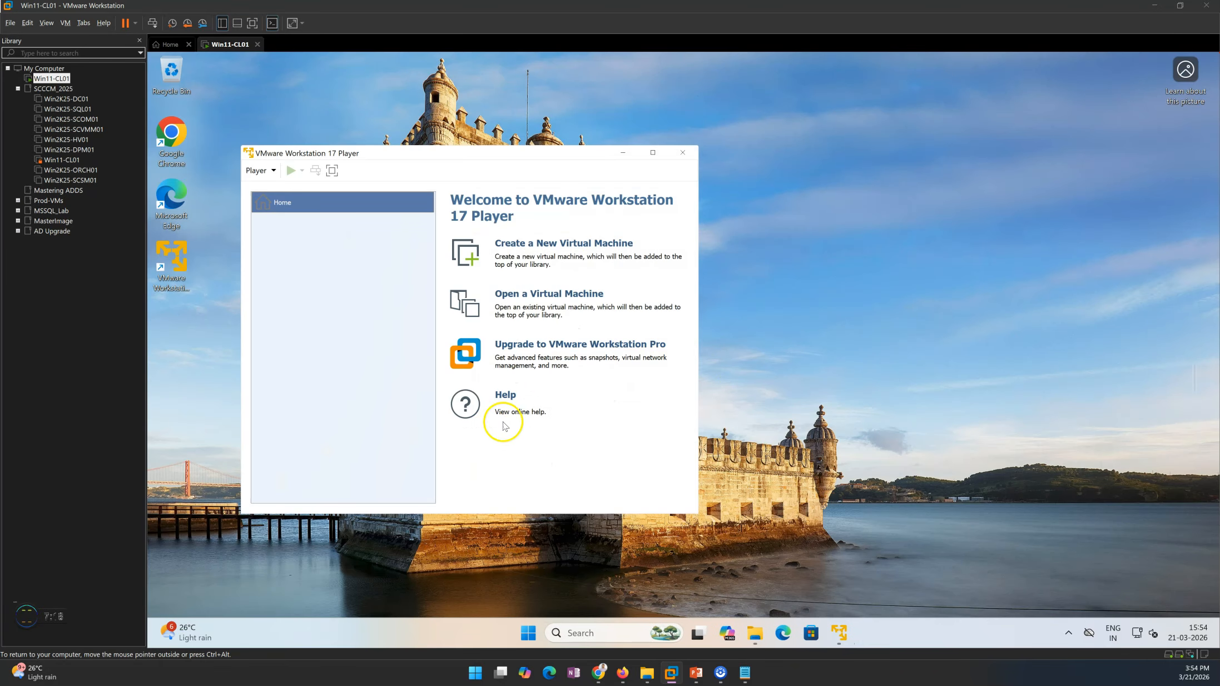
Step: Examine the Player's menu and its File commands, comparing them with the menus of the host's VMware Workstation
{"action": "left_click_drag", "start_coordinate": [483, 159], "coordinate": [643, 118]}
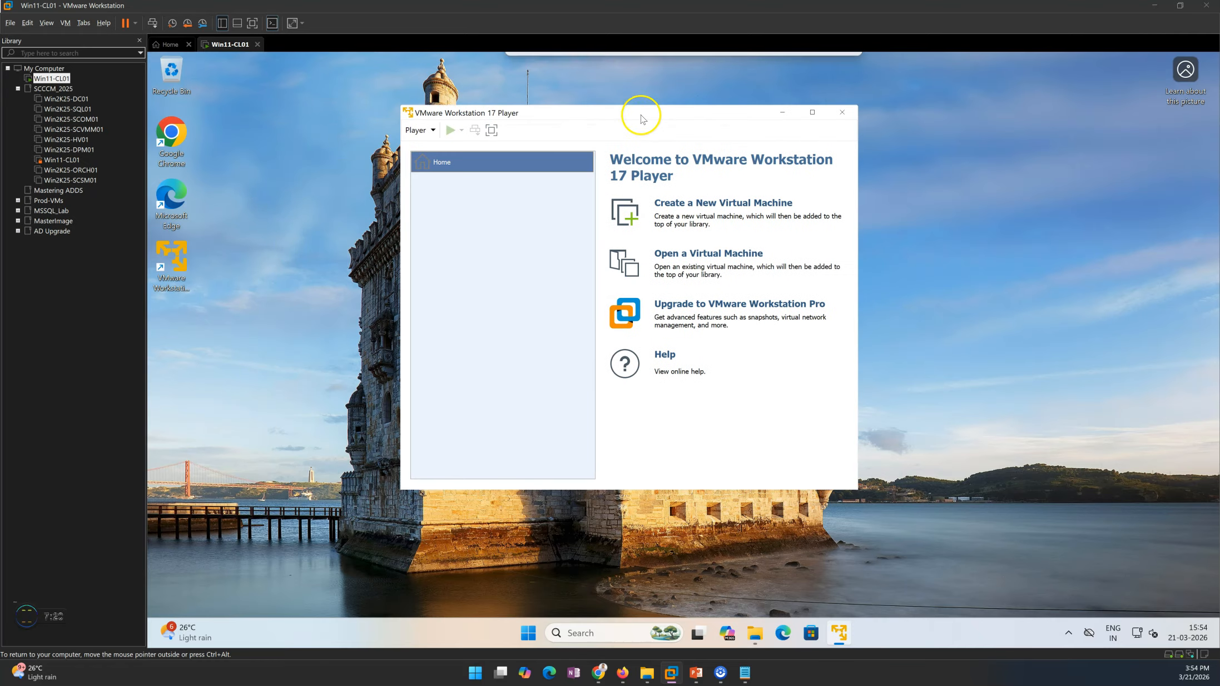
{"action": "left_click", "coordinate": [418, 130]}
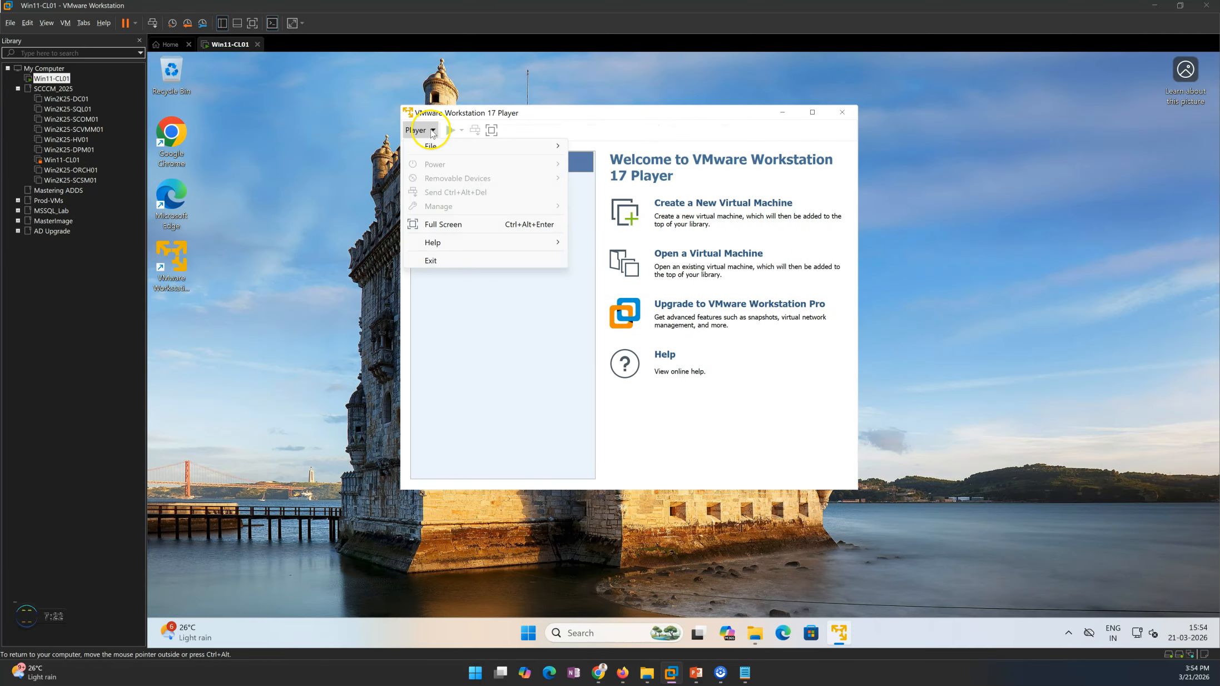
{"action": "mouse_move", "coordinate": [437, 152]}
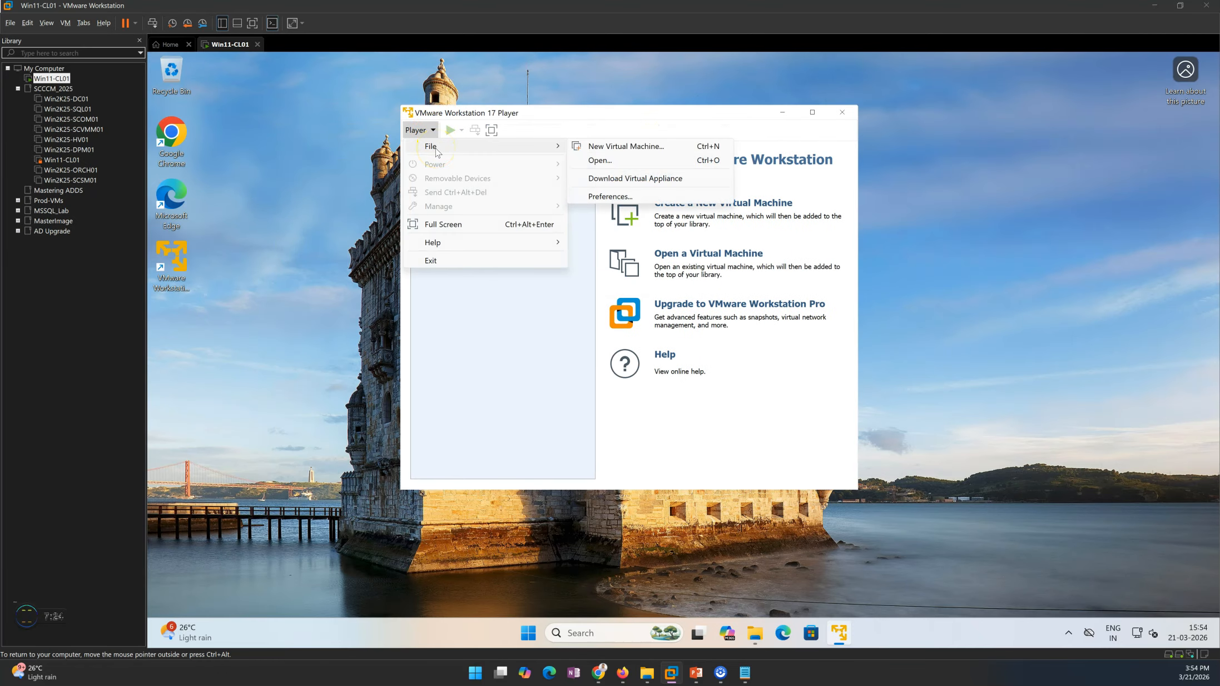
{"action": "left_click", "coordinate": [12, 23]}
{"action": "mouse_move", "coordinate": [50, 23]}
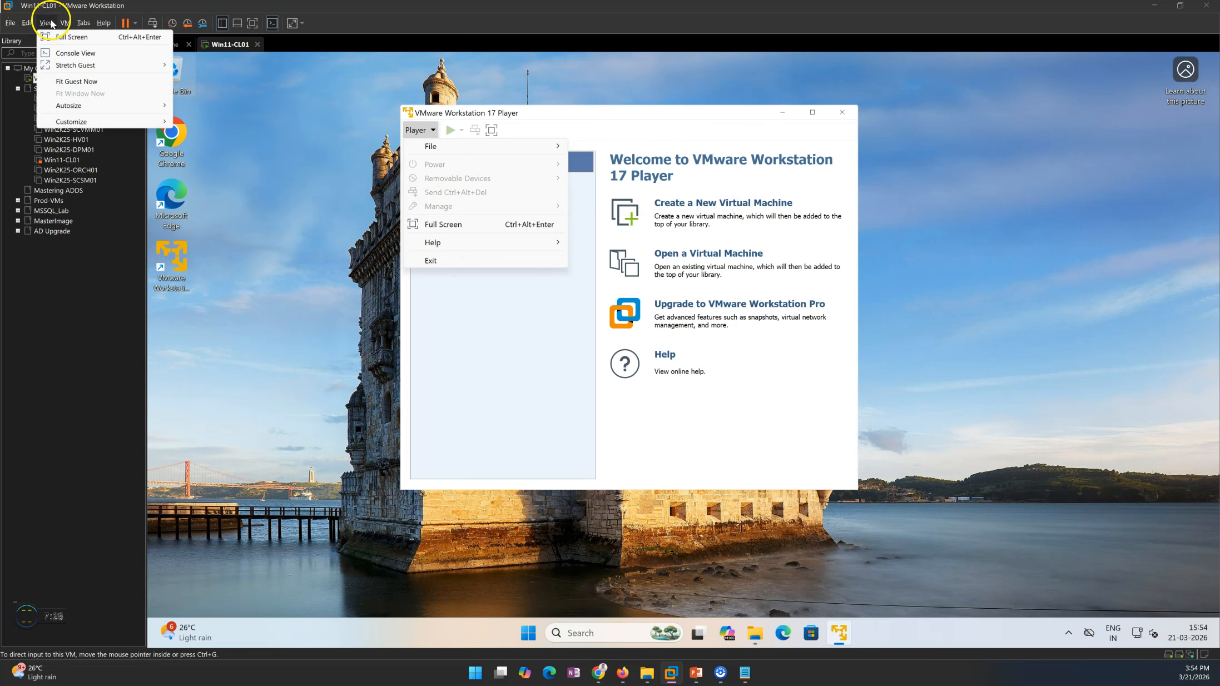
{"action": "mouse_move", "coordinate": [103, 23]}
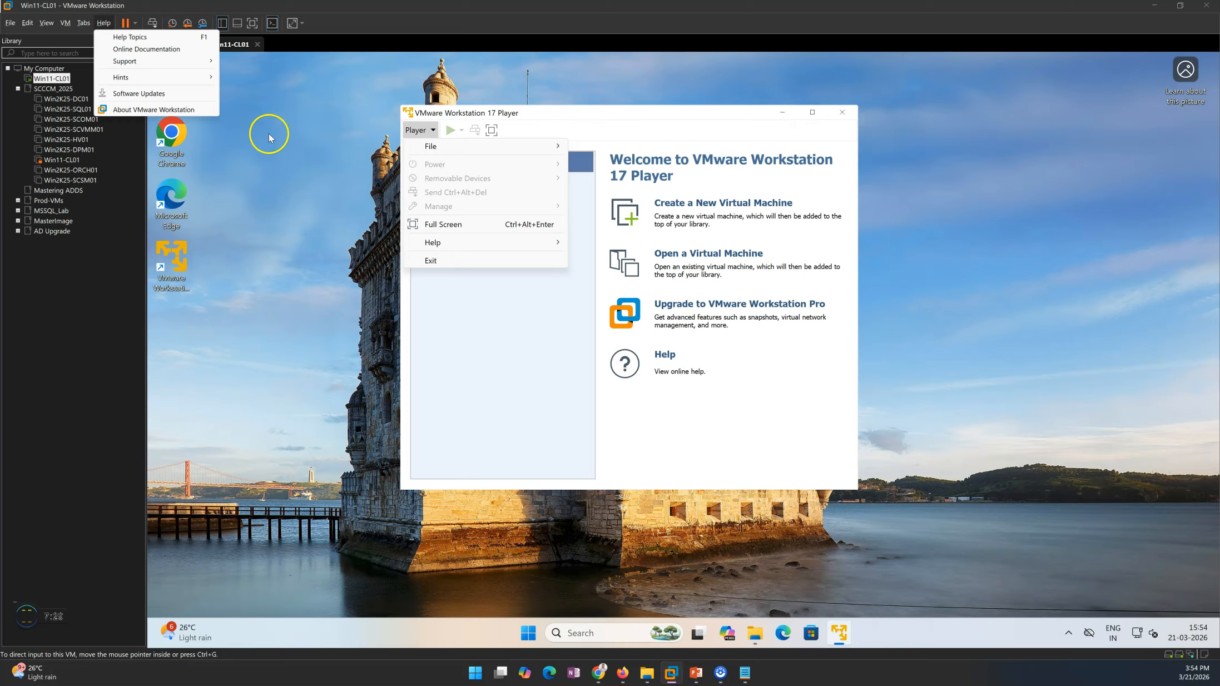
{"action": "left_click", "coordinate": [508, 376]}
{"action": "left_click", "coordinate": [750, 383]}
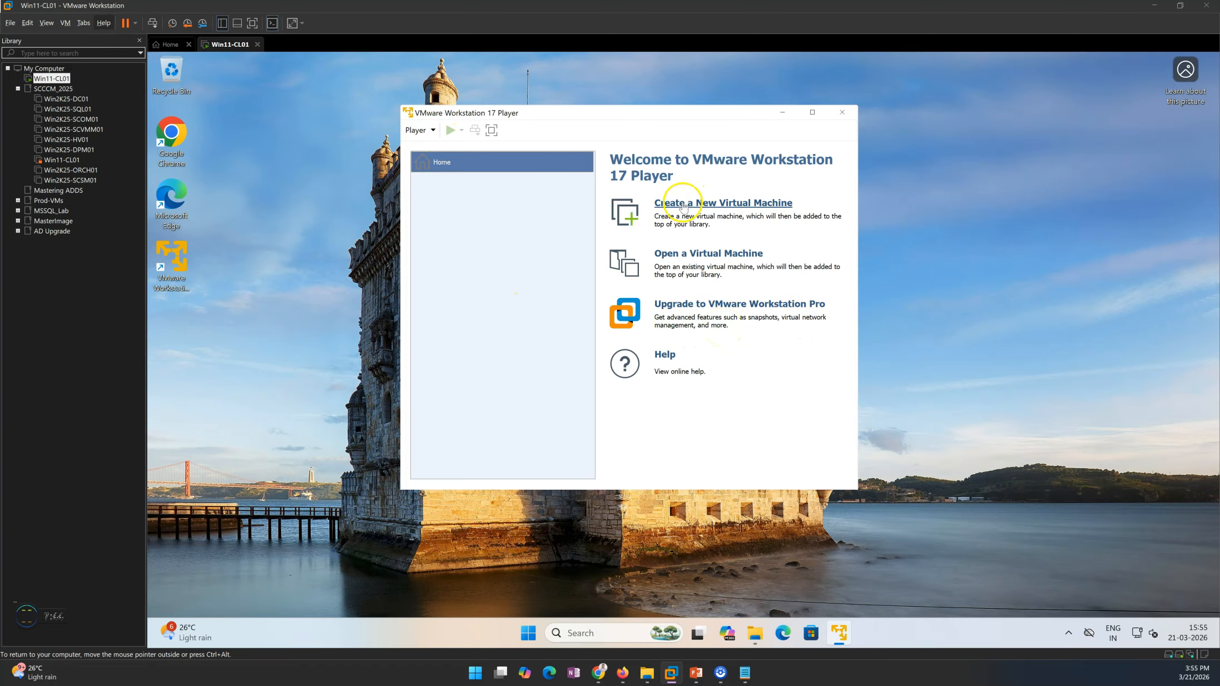
Step: Start a new virtual machine in the Player, with the operating system installed later and Windows Server 2025 as the guest version
{"action": "left_click", "coordinate": [699, 205]}
{"action": "left_click", "coordinate": [528, 351]}
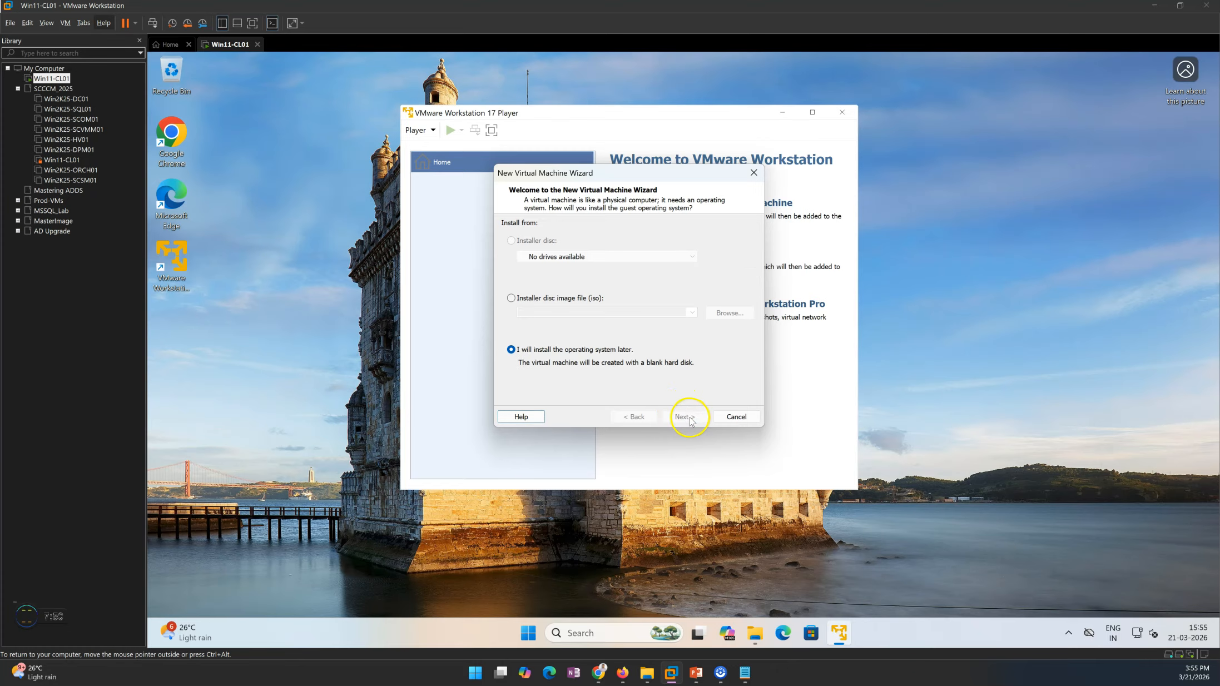
{"action": "left_click", "coordinate": [685, 417]}
{"action": "left_click", "coordinate": [544, 291]}
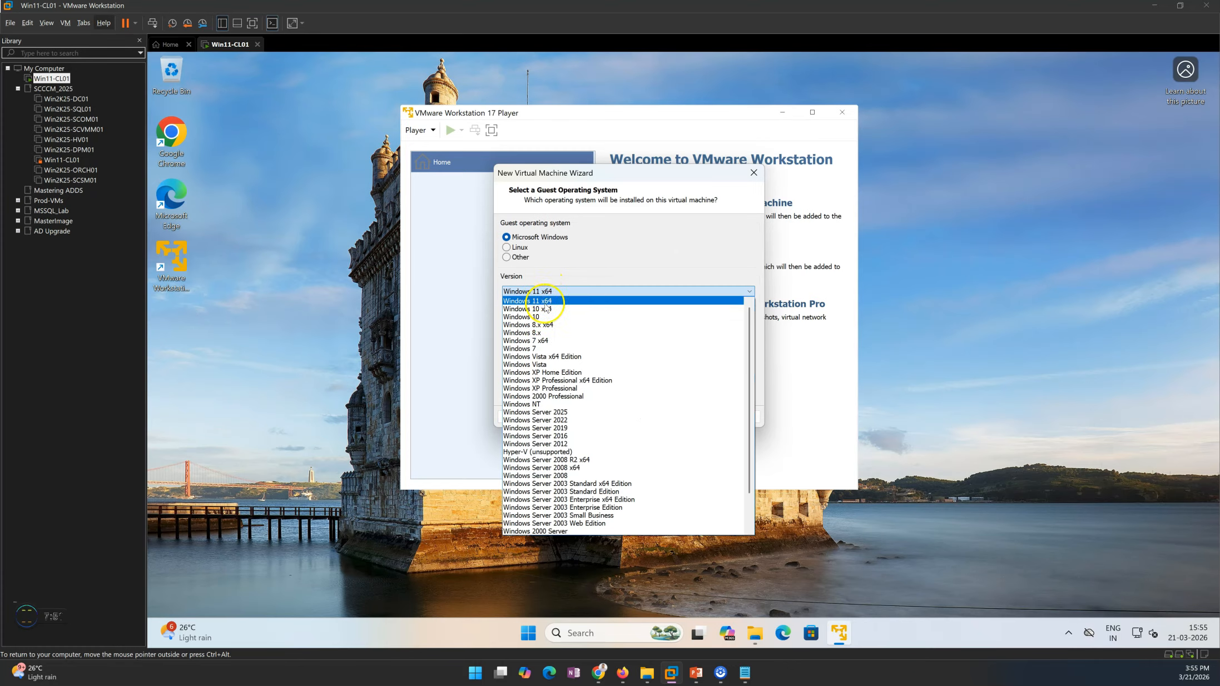
{"action": "left_click", "coordinate": [566, 413]}
{"action": "left_click", "coordinate": [682, 416]}
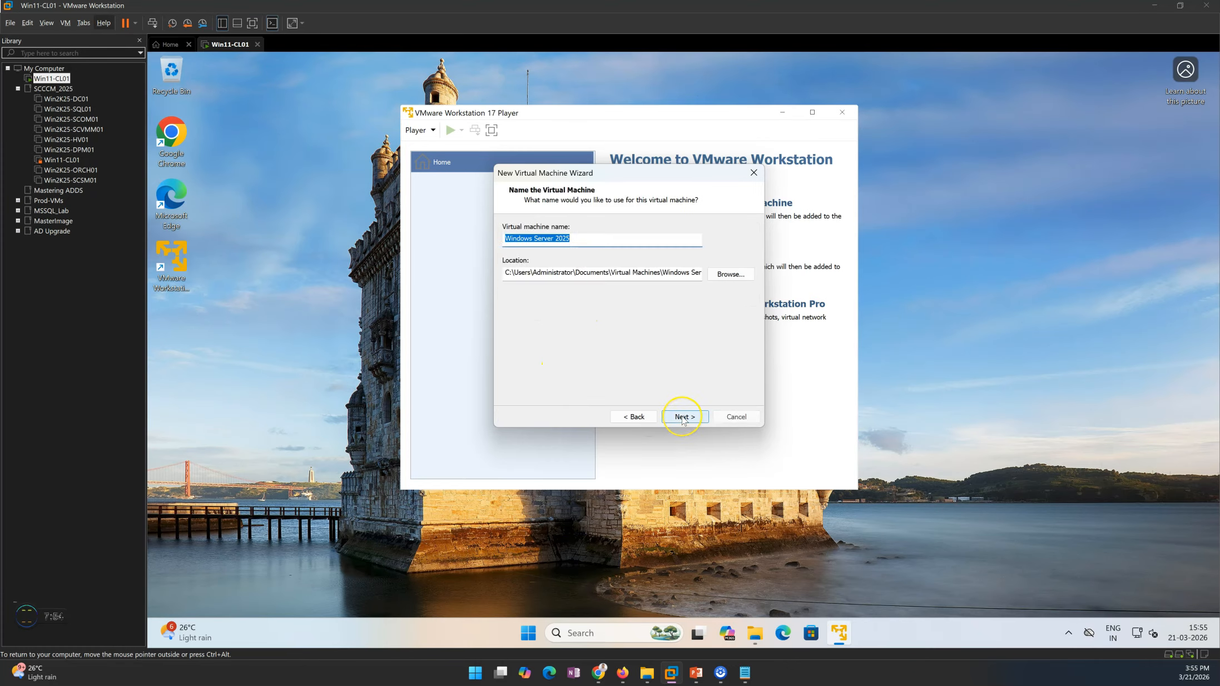
Step: Name the virtual machine Win2K25 and set its location to D:\Virtual Machines\Win2K25
{"action": "type", "text": "Win2K25"}
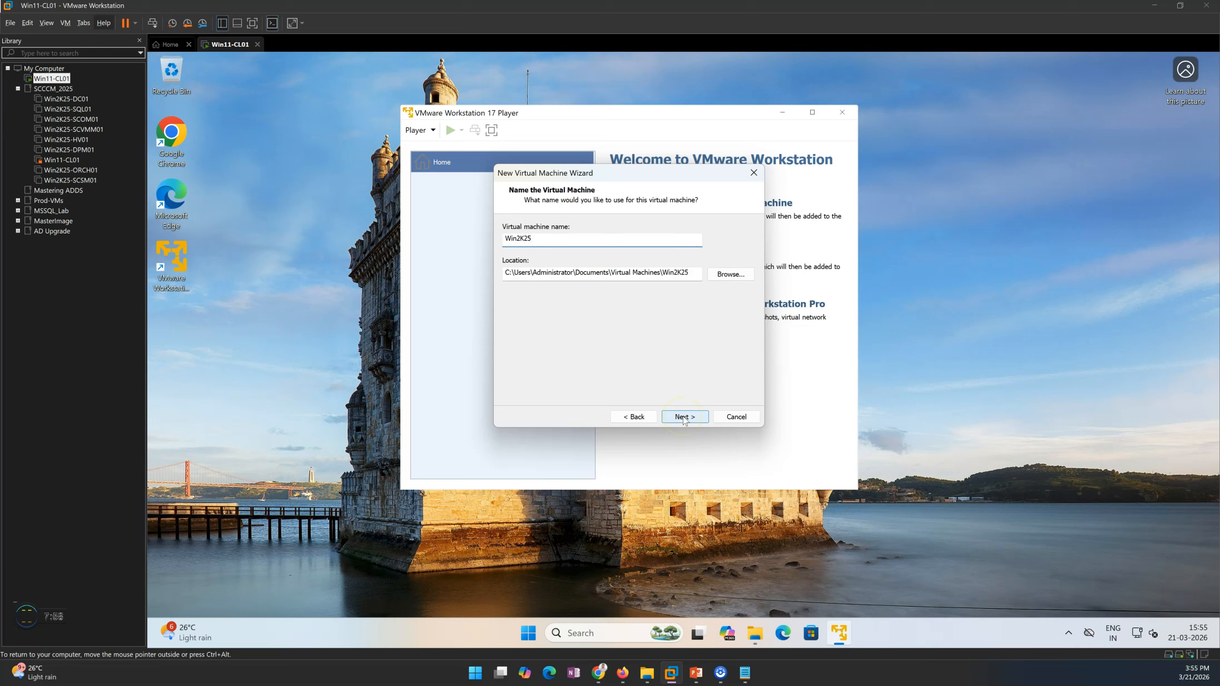
{"action": "left_click", "coordinate": [661, 274]}
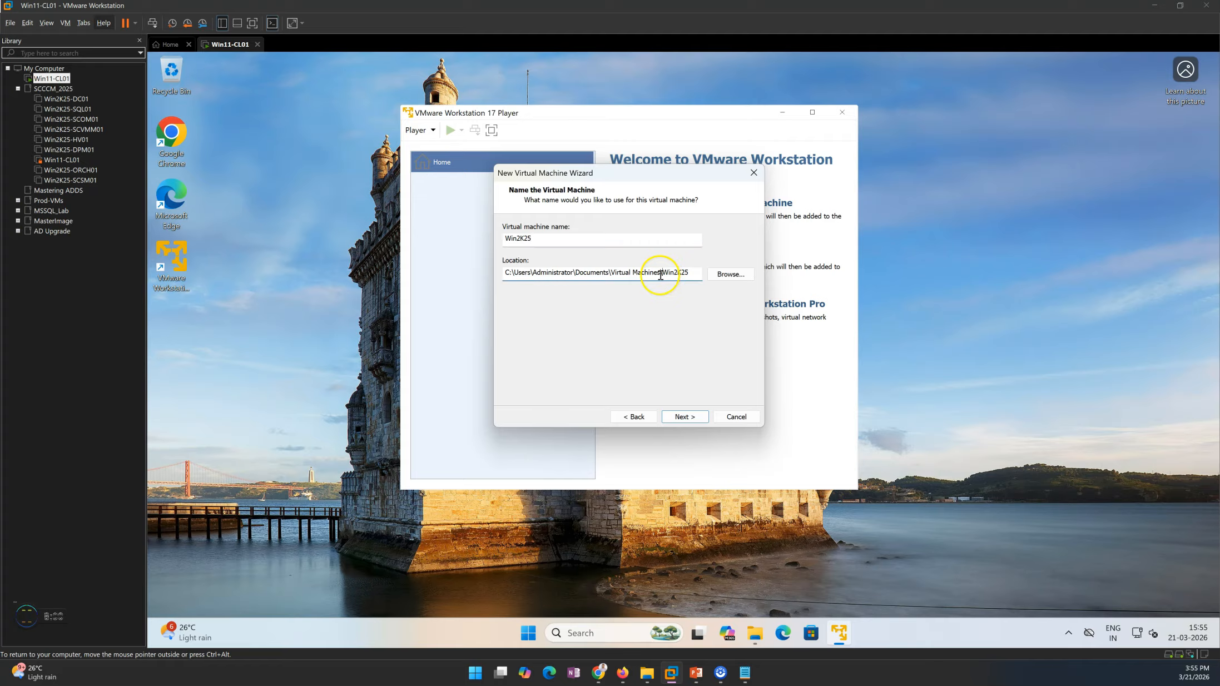
{"action": "left_click_drag", "start_coordinate": [610, 273], "coordinate": [517, 276]}
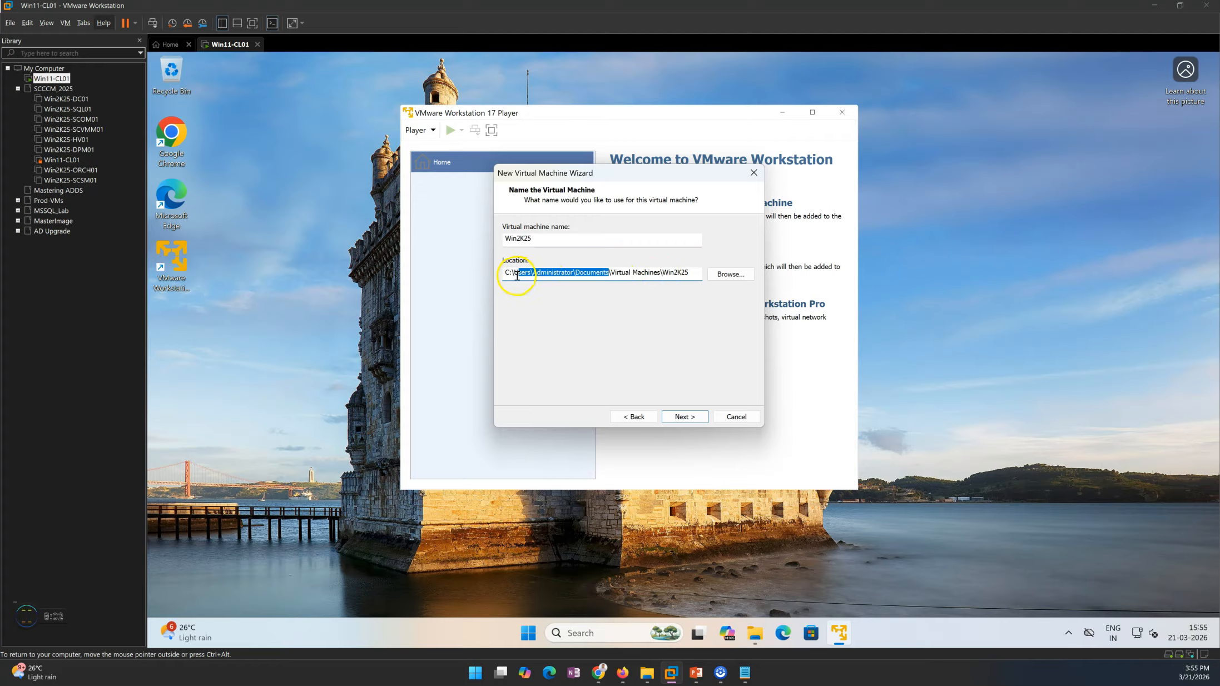
{"action": "key", "text": "BackSpace"}
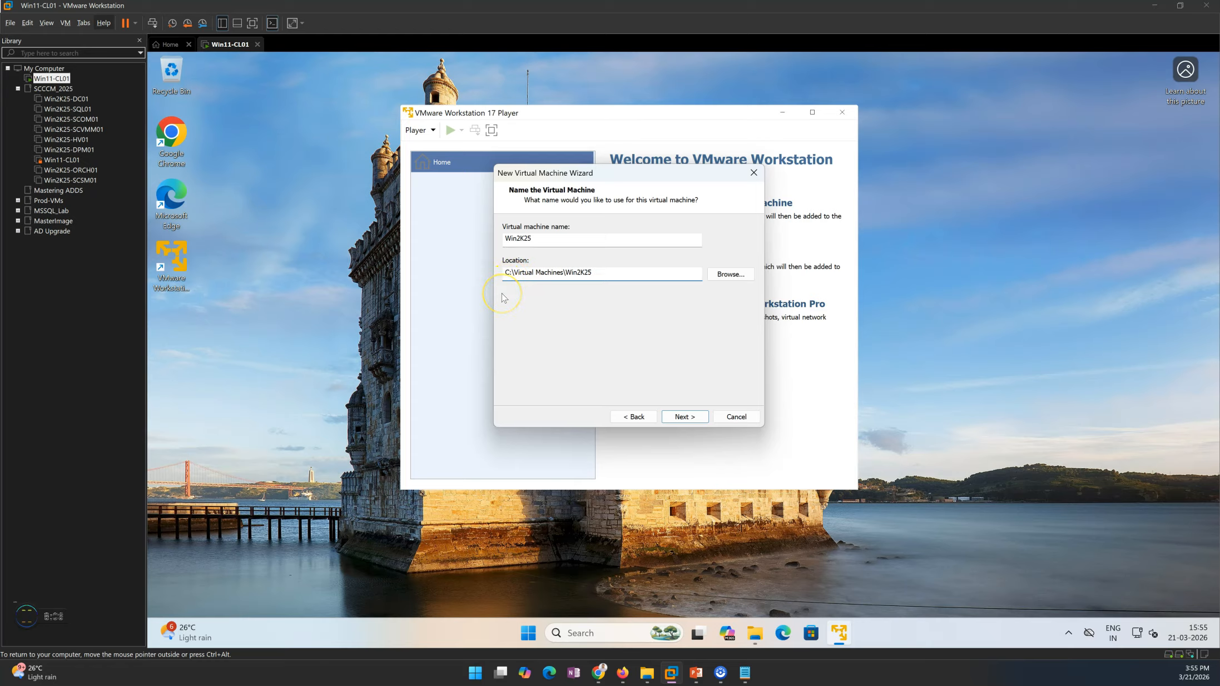
{"action": "left_click_drag", "start_coordinate": [596, 278], "coordinate": [473, 272]}
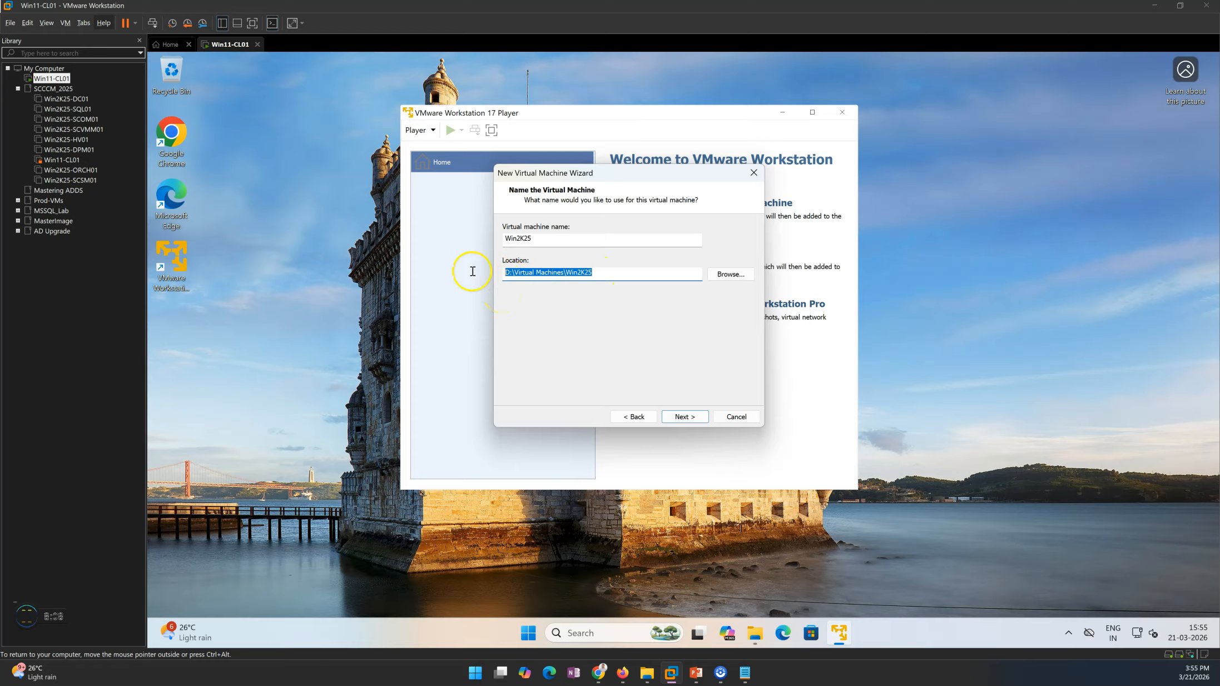
{"action": "left_click", "coordinate": [685, 417]}
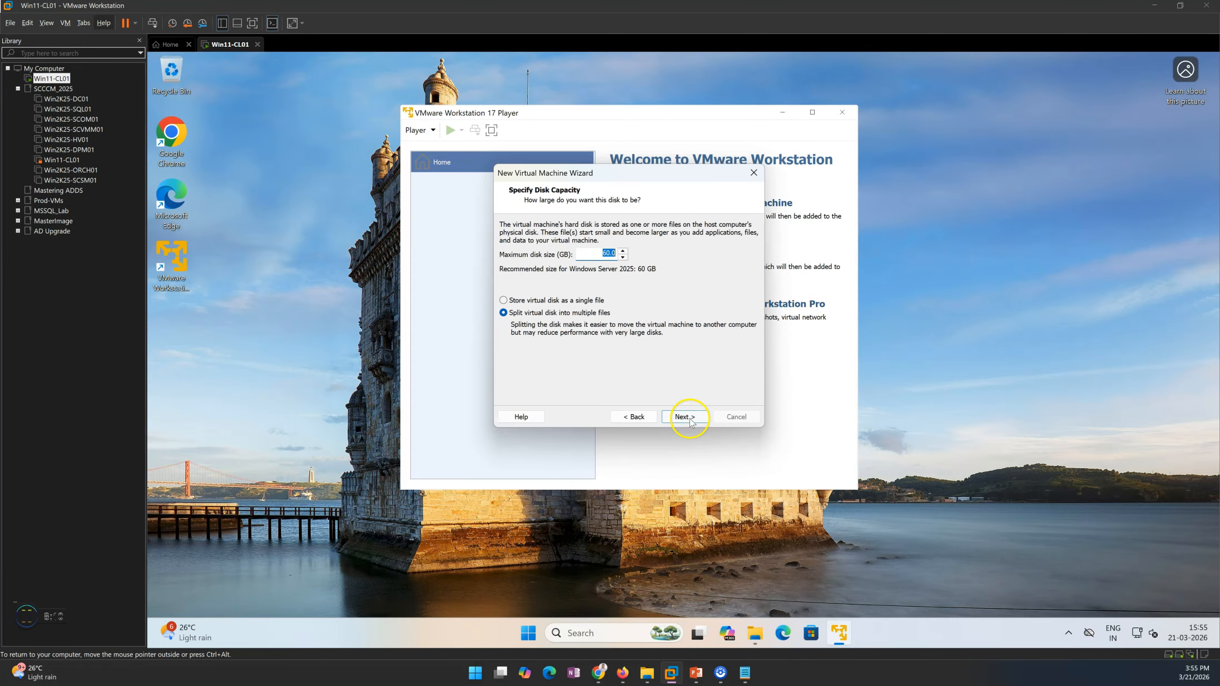
Step: Store the virtual disk as a single file with a maximum size of 101 GB and finish creating the virtual machine
{"action": "left_click", "coordinate": [536, 300]}
{"action": "left_click_drag", "start_coordinate": [594, 255], "coordinate": [708, 261]}
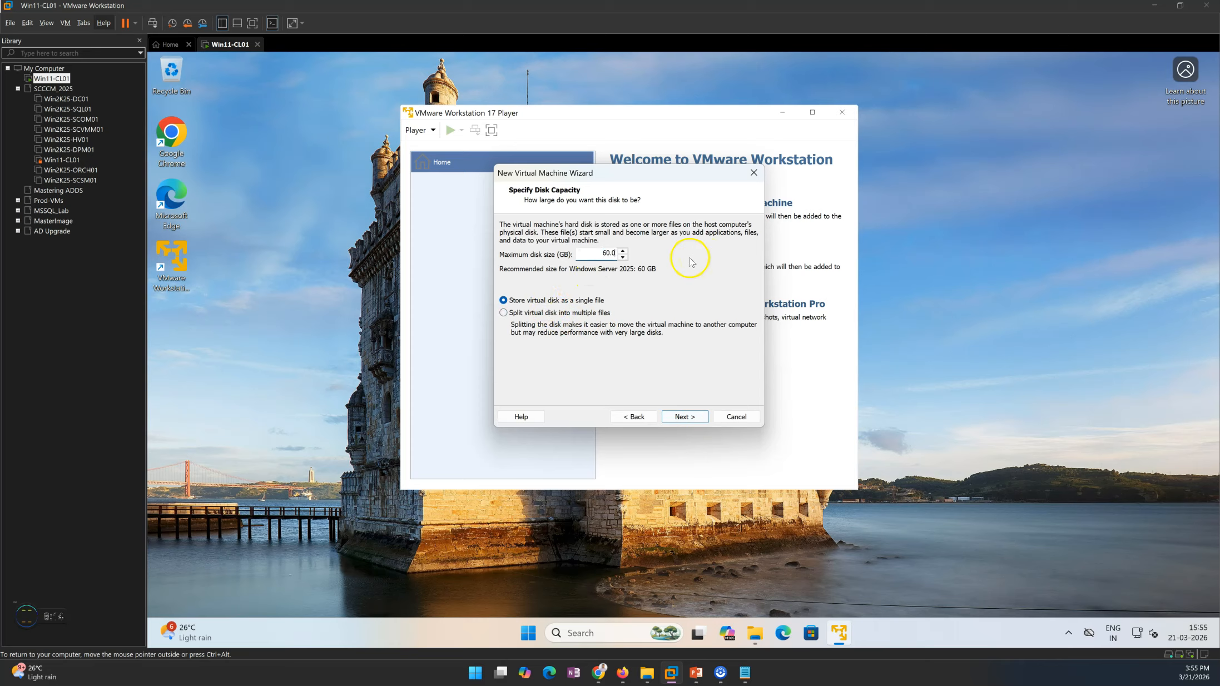
{"action": "left_click_drag", "start_coordinate": [590, 254], "coordinate": [745, 259]}
{"action": "left_click", "coordinate": [686, 418]}
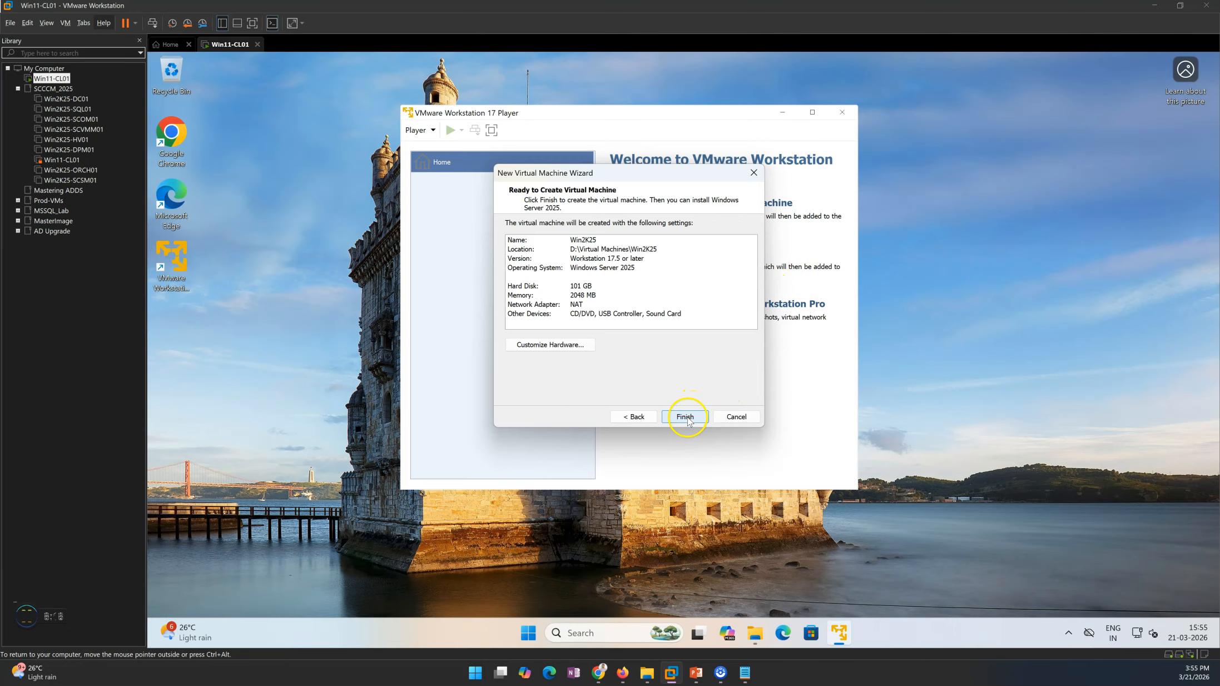
{"action": "left_click", "coordinate": [686, 418]}
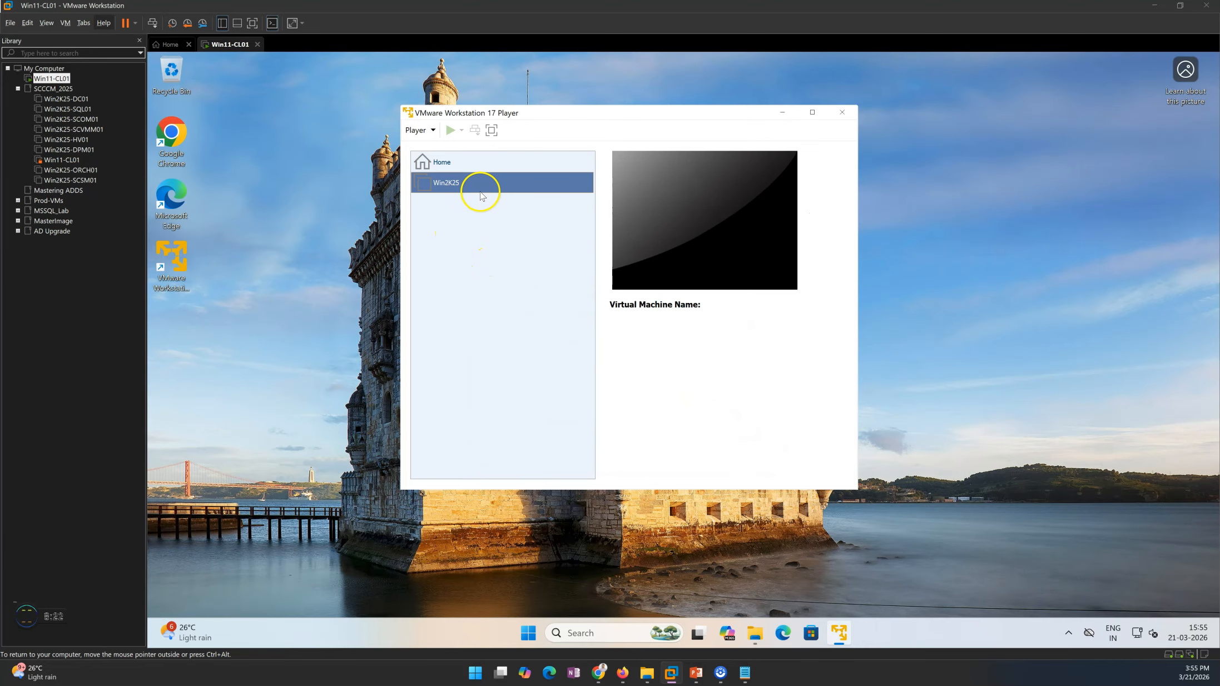
Step: In the Win2K25 machine's settings, set the memory to 8192 MB and the number of processor cores to 4
{"action": "left_click", "coordinate": [675, 442]}
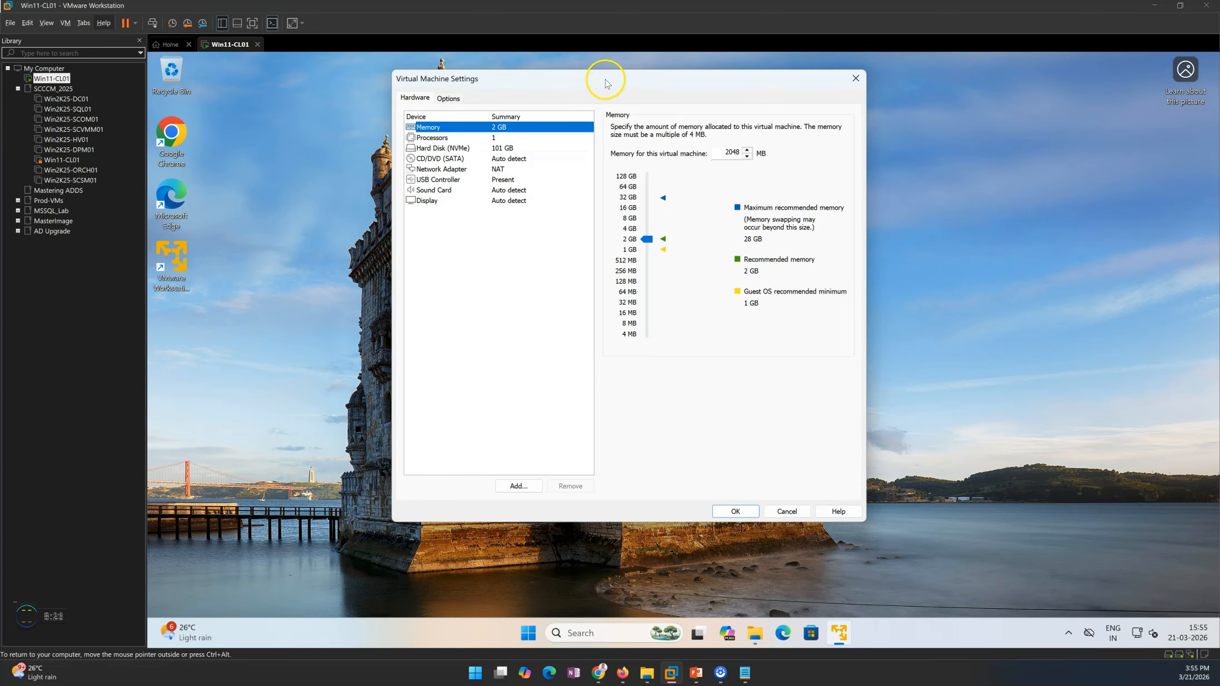
{"action": "left_click_drag", "start_coordinate": [606, 83], "coordinate": [509, 119]}
{"action": "left_click_drag", "start_coordinate": [346, 120], "coordinate": [383, 114]}
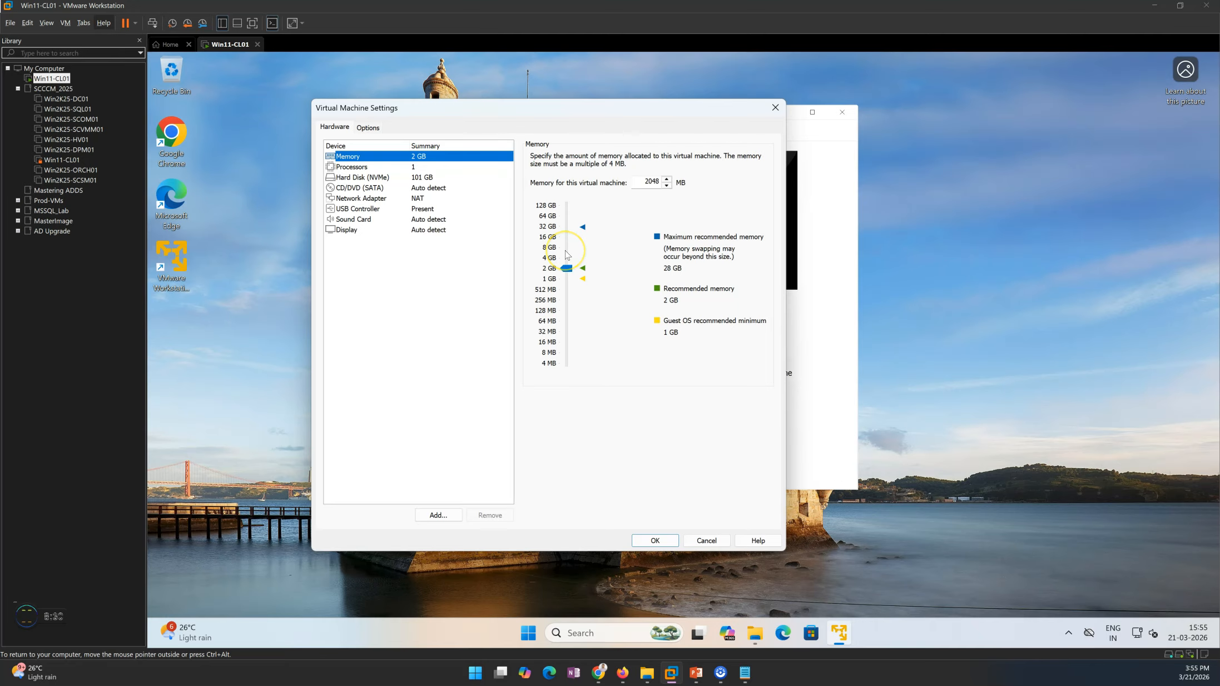
{"action": "left_click", "coordinate": [567, 255]}
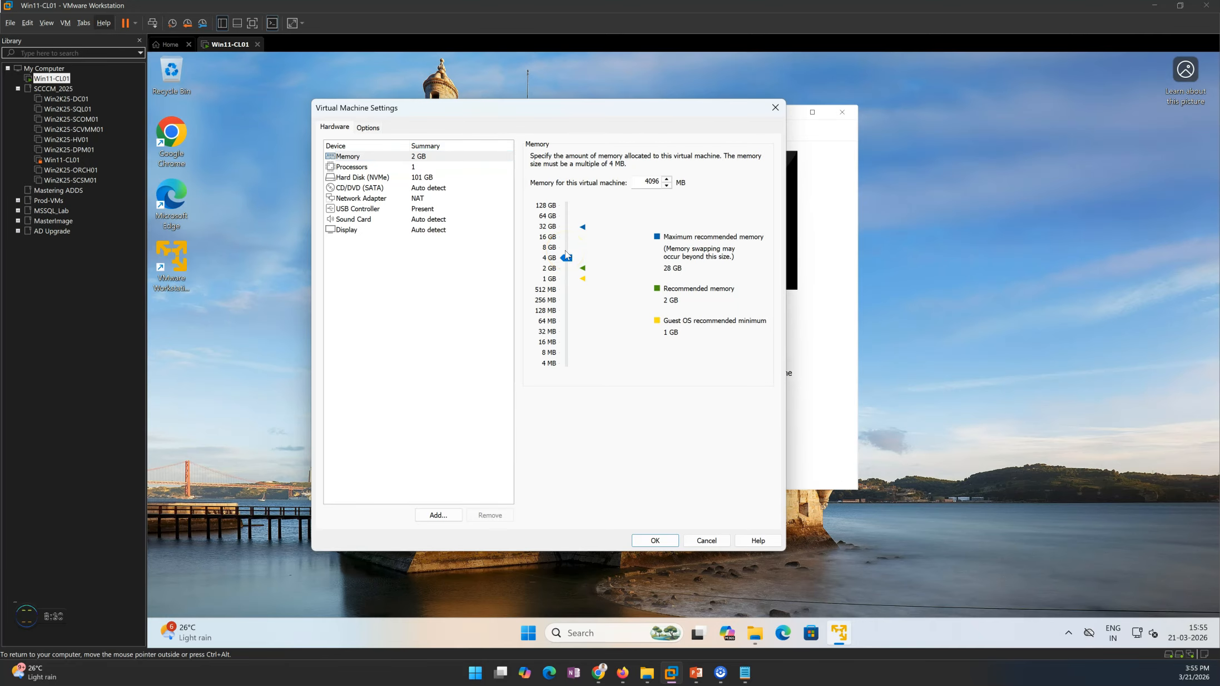
{"action": "left_click", "coordinate": [414, 167]}
{"action": "left_click", "coordinate": [665, 158]}
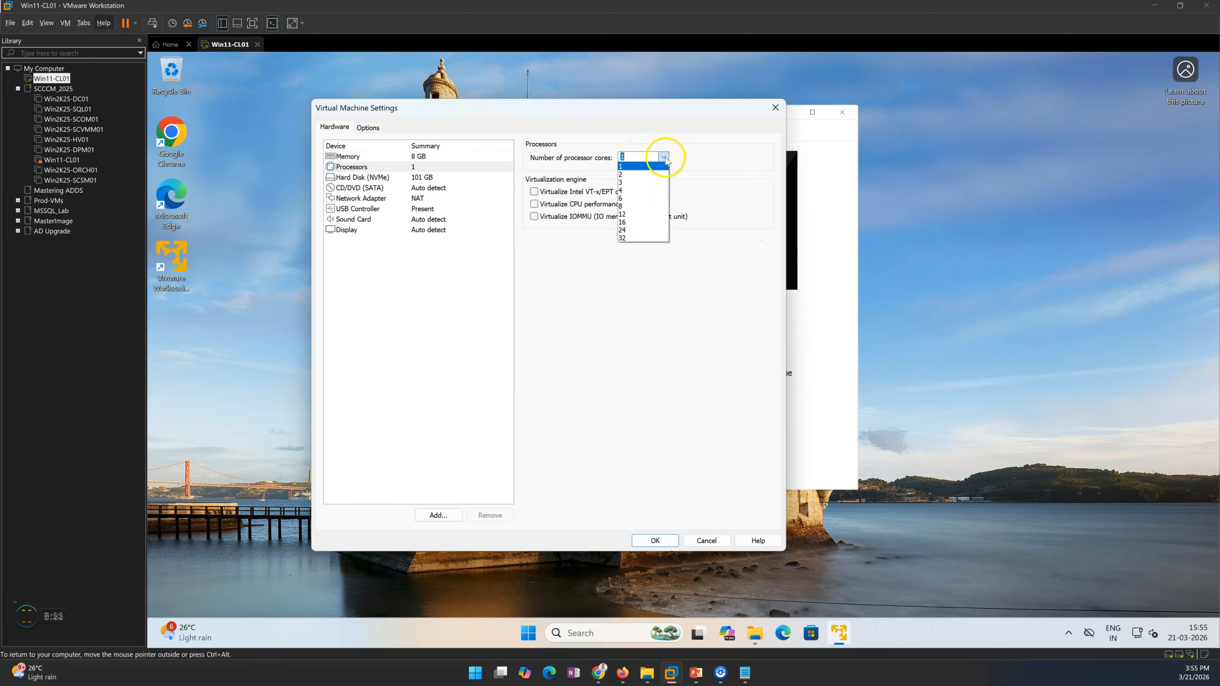
{"action": "left_click", "coordinate": [649, 189]}
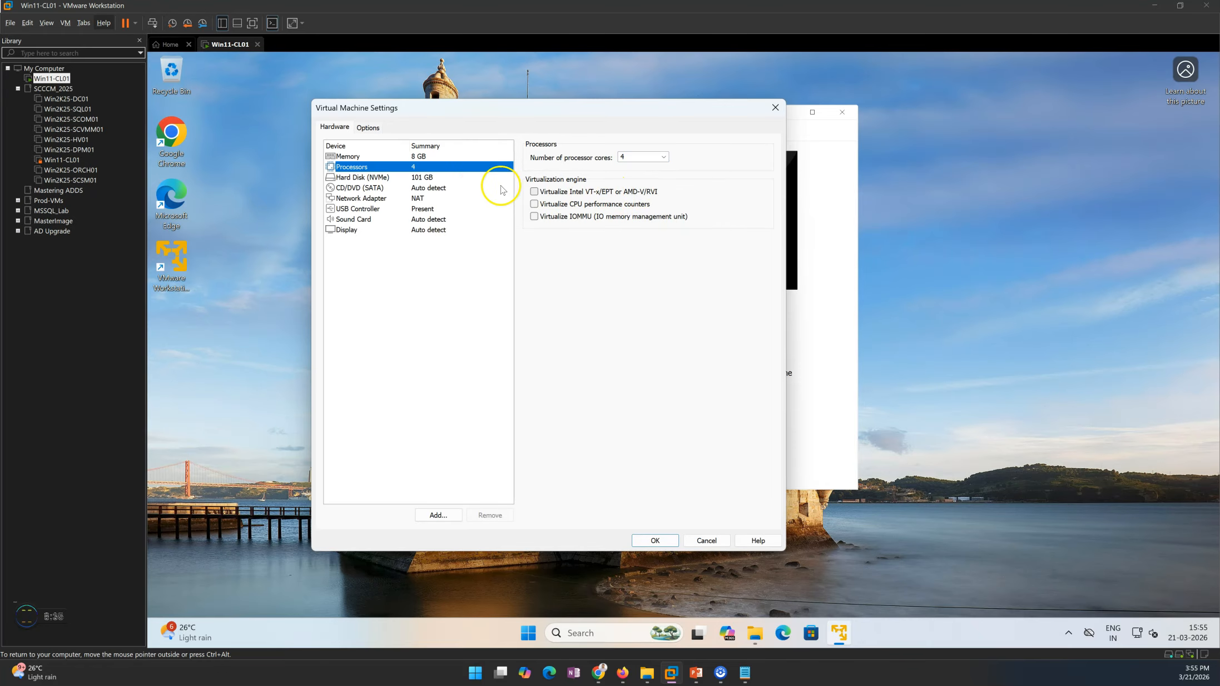
Step: Set the CD/DVD drive to use the ISO image in D:\ISO whose name begins with SWDVD9_Win
{"action": "left_click", "coordinate": [424, 178]}
{"action": "left_click", "coordinate": [426, 189]}
{"action": "left_click", "coordinate": [535, 230]}
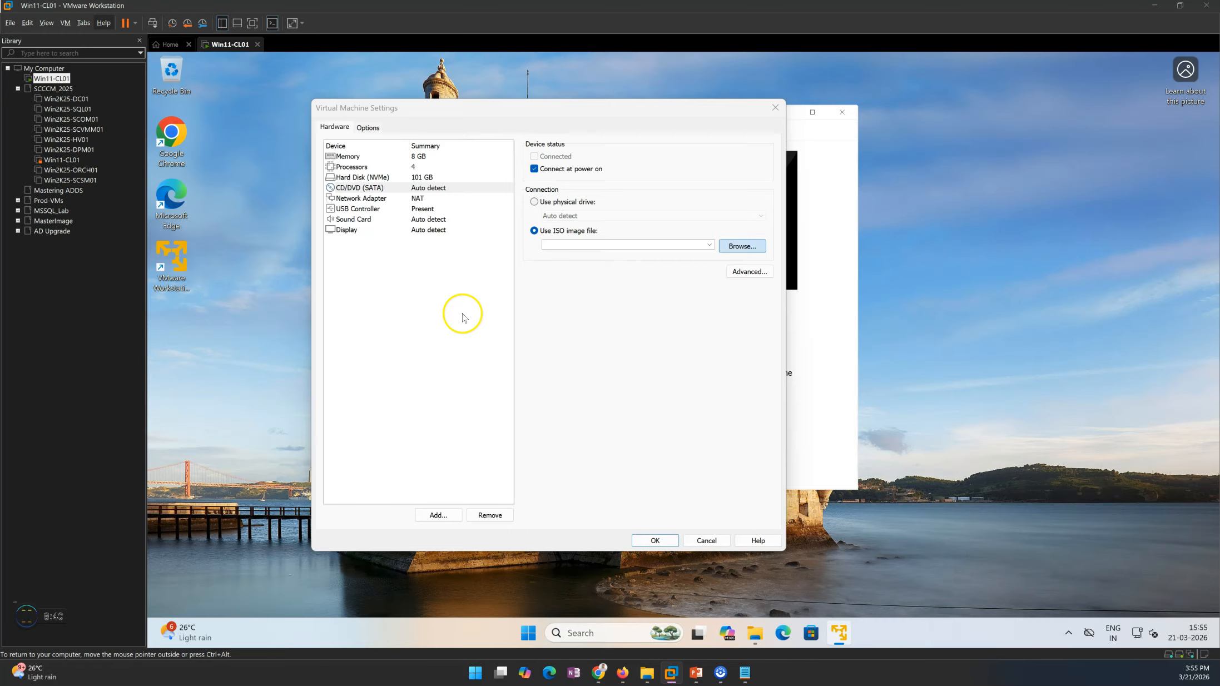
{"action": "left_click", "coordinate": [362, 316]}
{"action": "left_click", "coordinate": [465, 214]}
{"action": "double_click", "coordinate": [465, 215]}
{"action": "left_click", "coordinate": [459, 237]}
{"action": "left_click", "coordinate": [730, 398]}
Step: Set the network adapter to a custom virtual network, trying VMnet8 (NAT) before selecting VMnet1 (Host-only)
{"action": "left_click", "coordinate": [421, 199]}
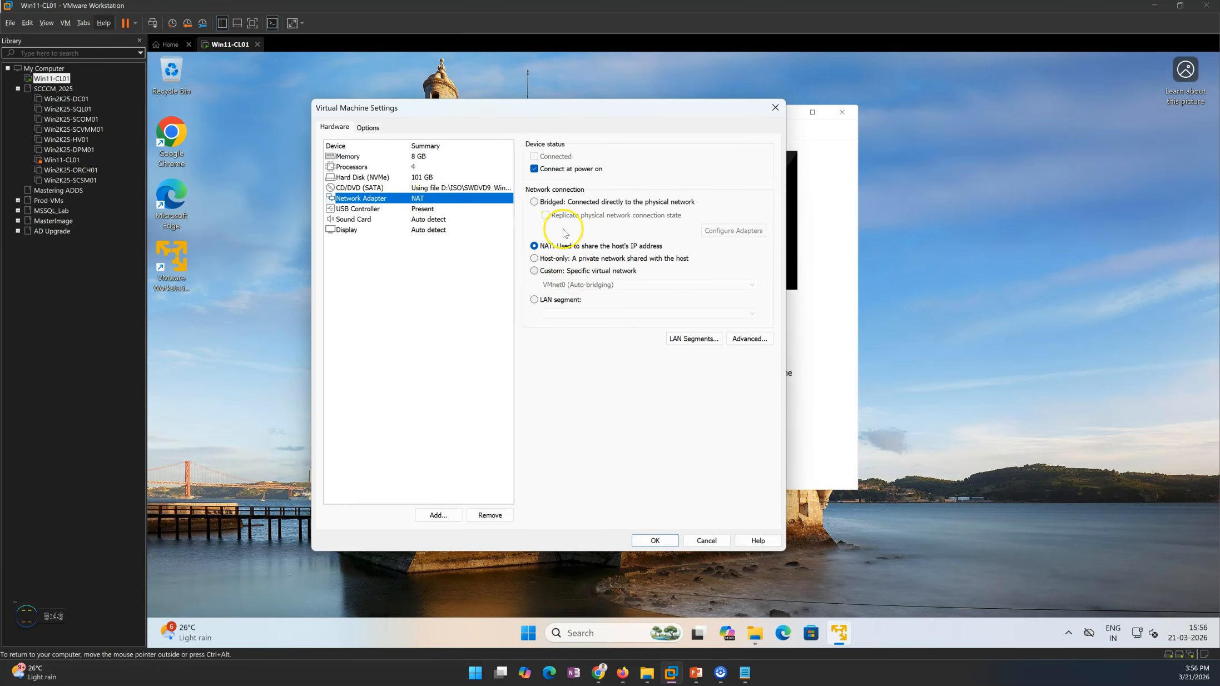
{"action": "left_click", "coordinate": [607, 276]}
{"action": "left_click", "coordinate": [602, 285]}
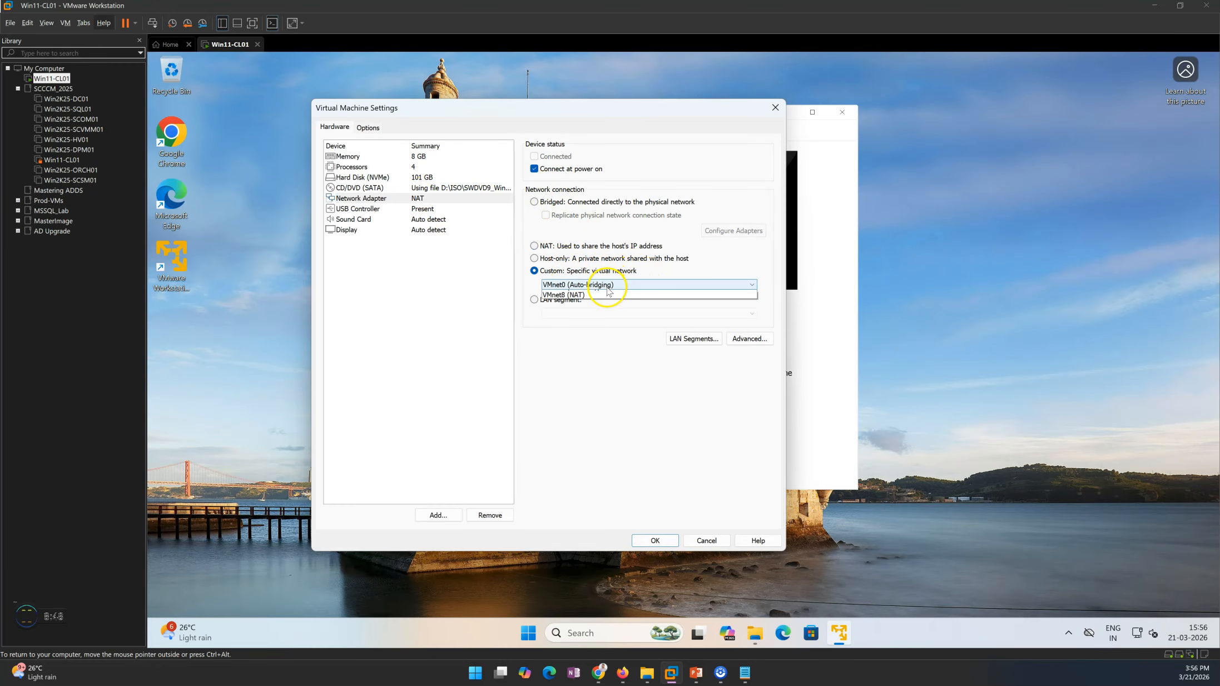
{"action": "left_click", "coordinate": [595, 296]}
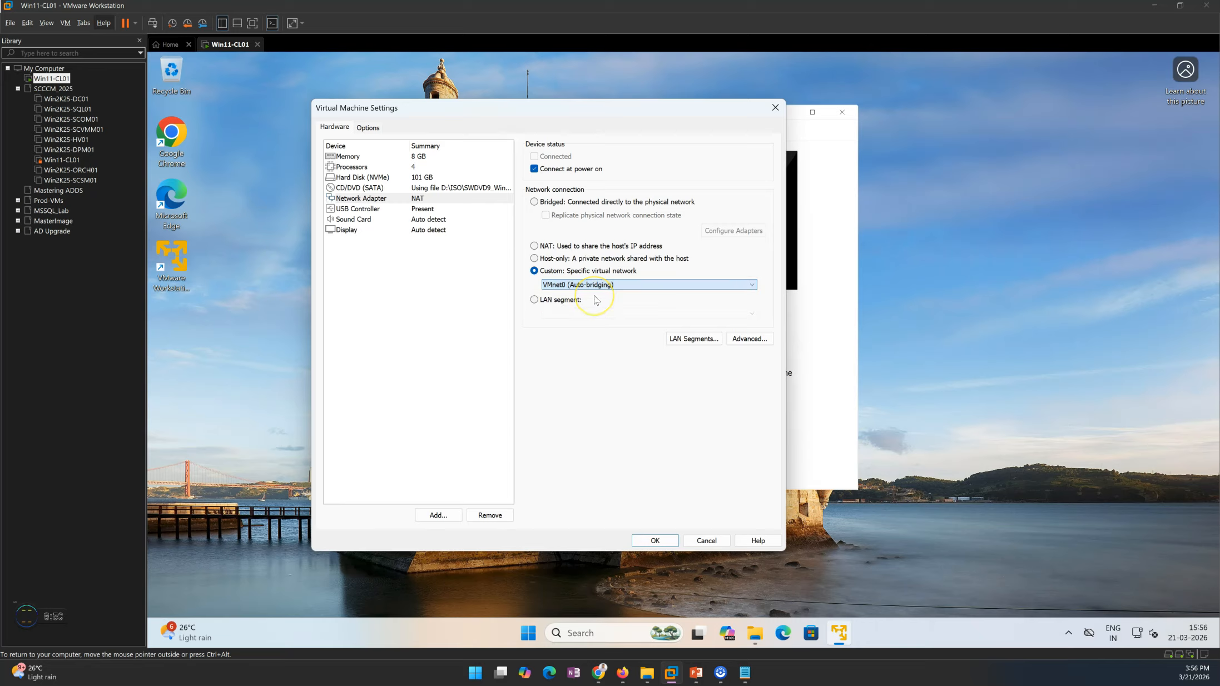
{"action": "left_click", "coordinate": [589, 284]}
{"action": "left_click", "coordinate": [603, 313]}
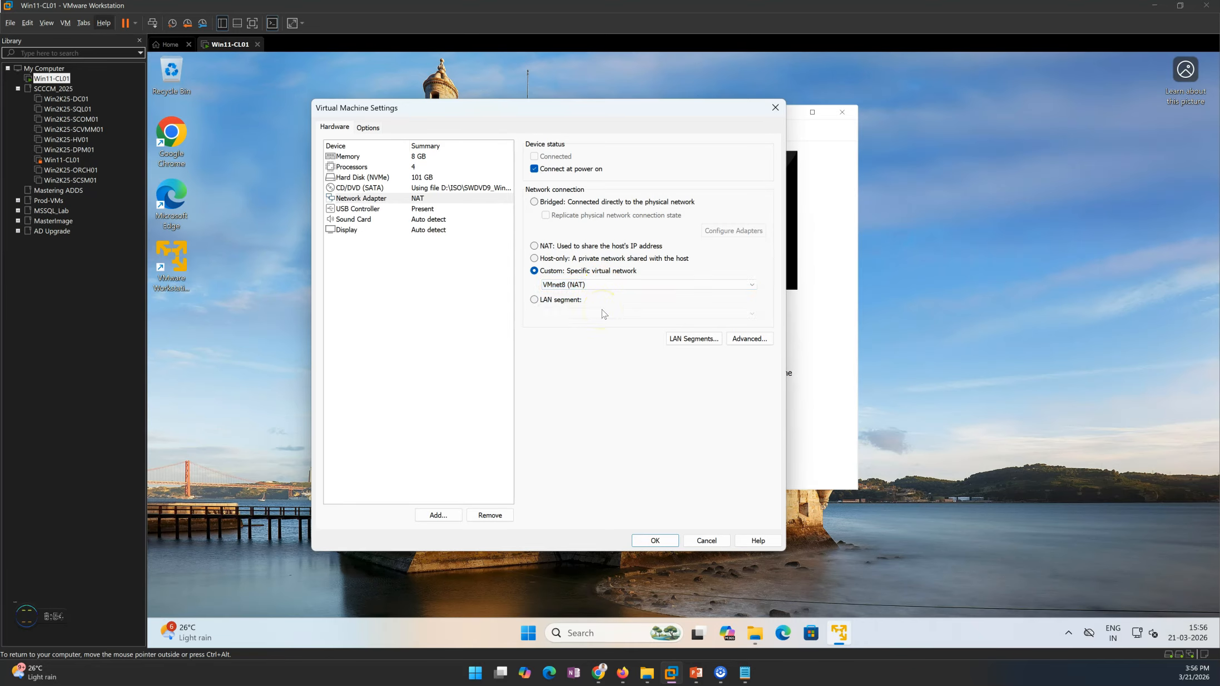
{"action": "left_click", "coordinate": [605, 285]}
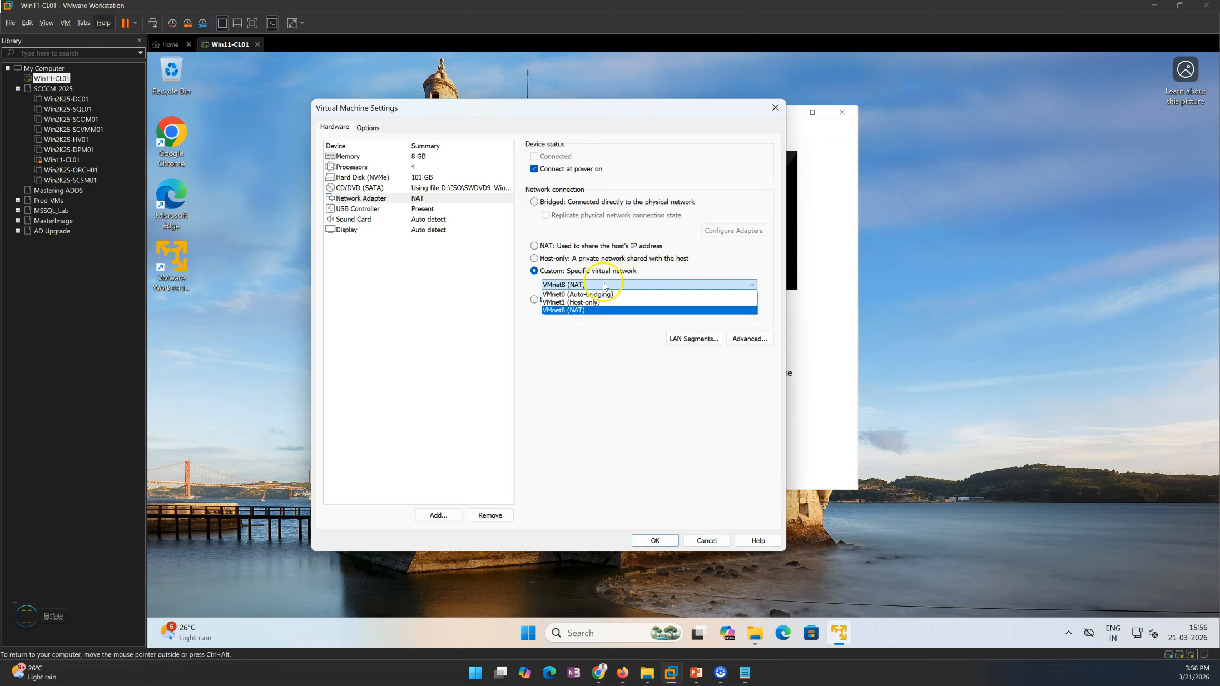
{"action": "left_click", "coordinate": [568, 304]}
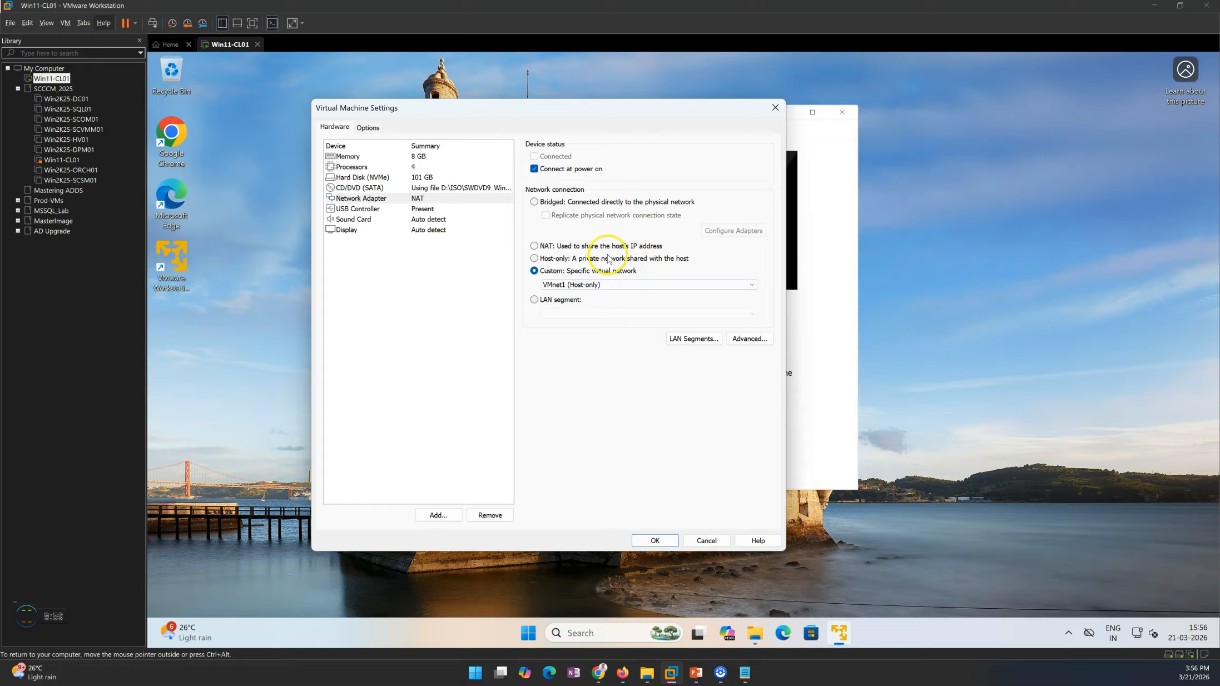
Step: Set the adapter's custom network to VMnet0 (Auto-bridging), and remove the USB controller and sound card from the virtual machine's saved settings
{"action": "left_click", "coordinate": [572, 286]}
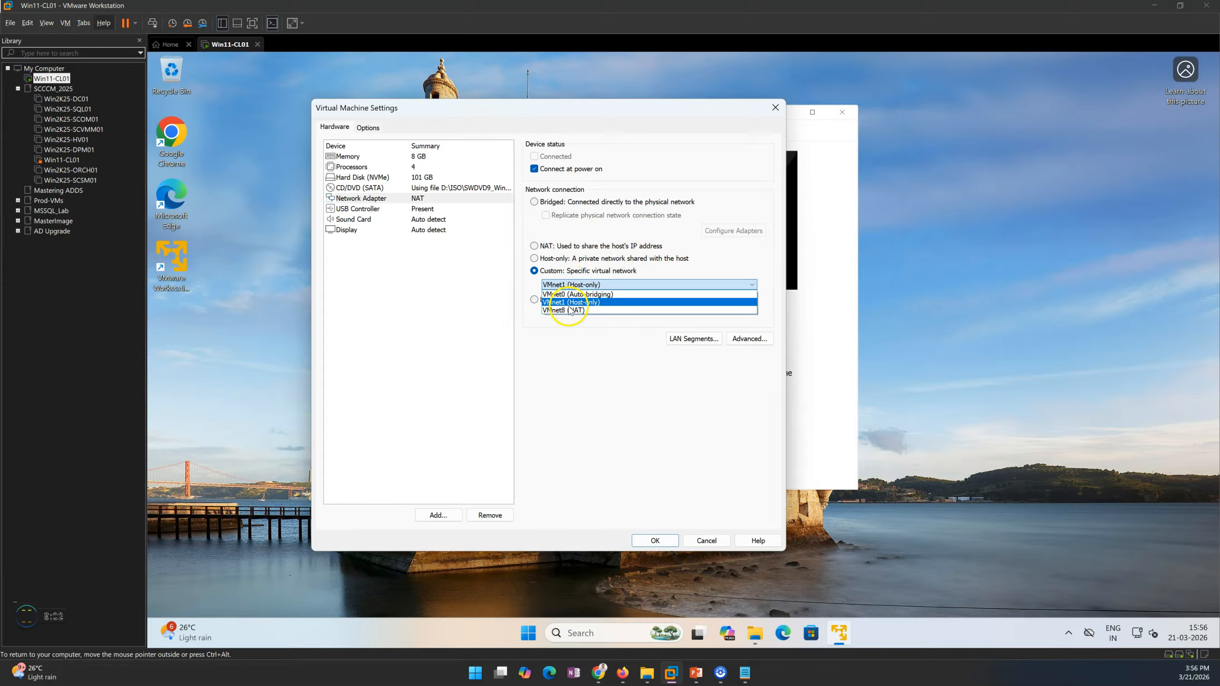
{"action": "left_click", "coordinate": [556, 294]}
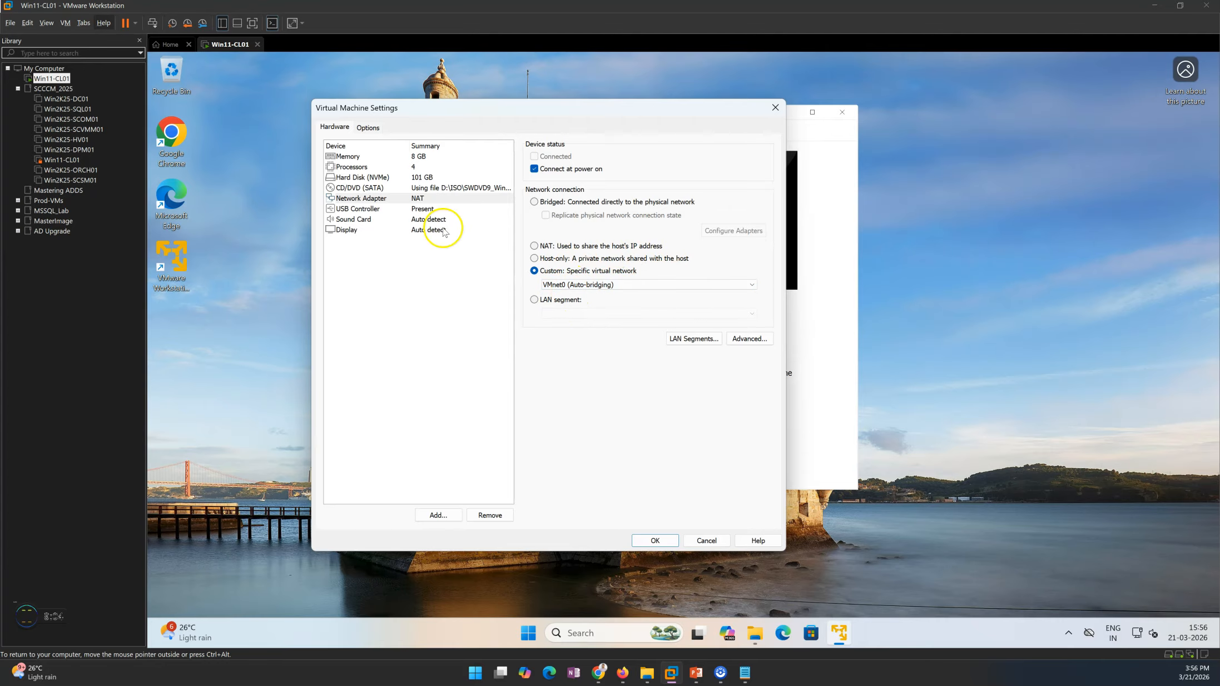
{"action": "left_click", "coordinate": [434, 209]}
{"action": "left_click", "coordinate": [489, 515]}
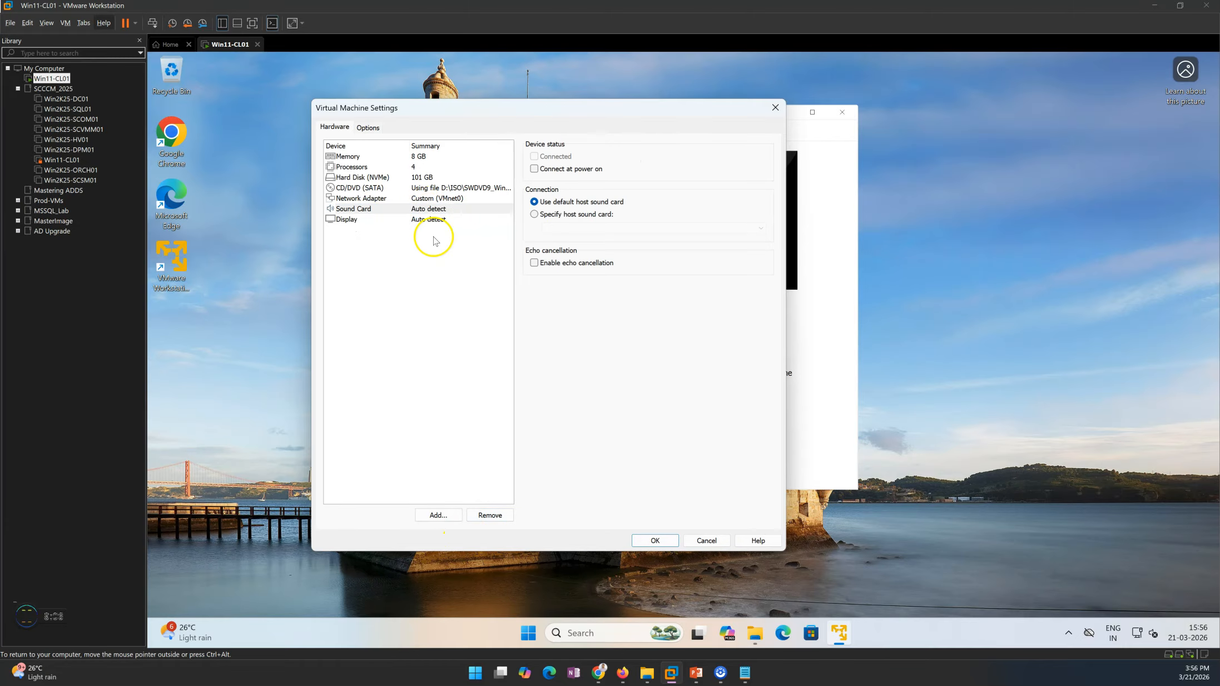
{"action": "left_click", "coordinate": [491, 512]}
{"action": "left_click", "coordinate": [439, 199]}
{"action": "left_click", "coordinate": [444, 190]}
{"action": "left_click", "coordinate": [414, 167]}
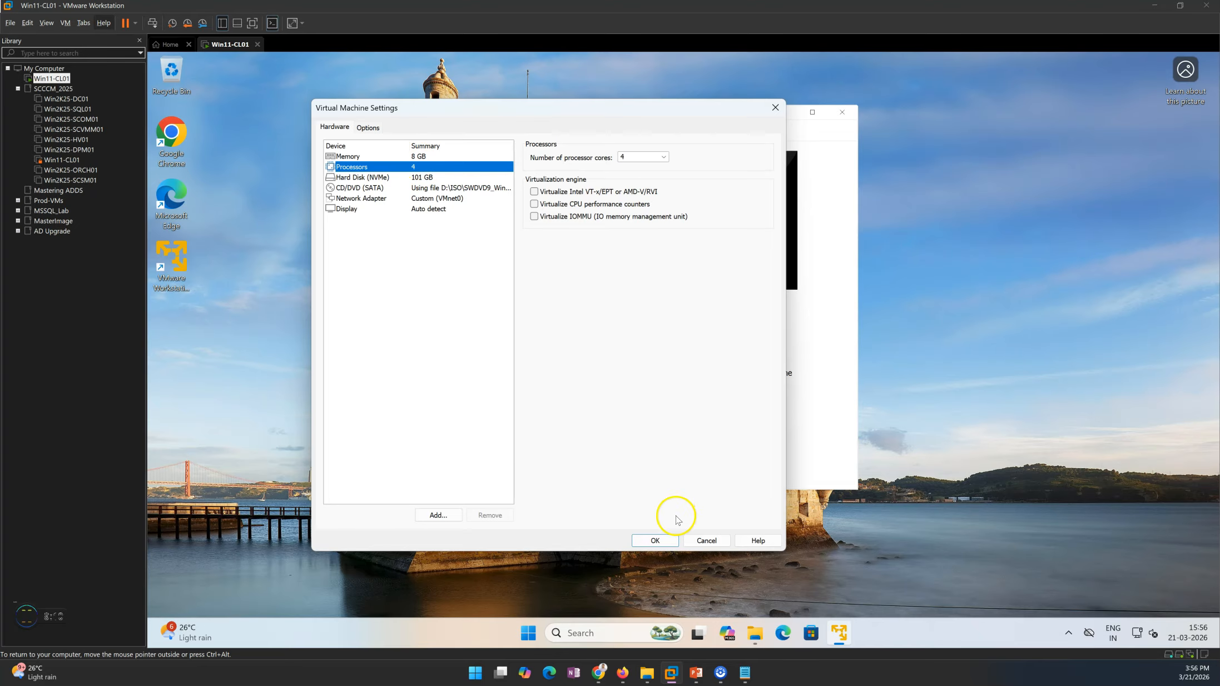
{"action": "left_click", "coordinate": [655, 540]}
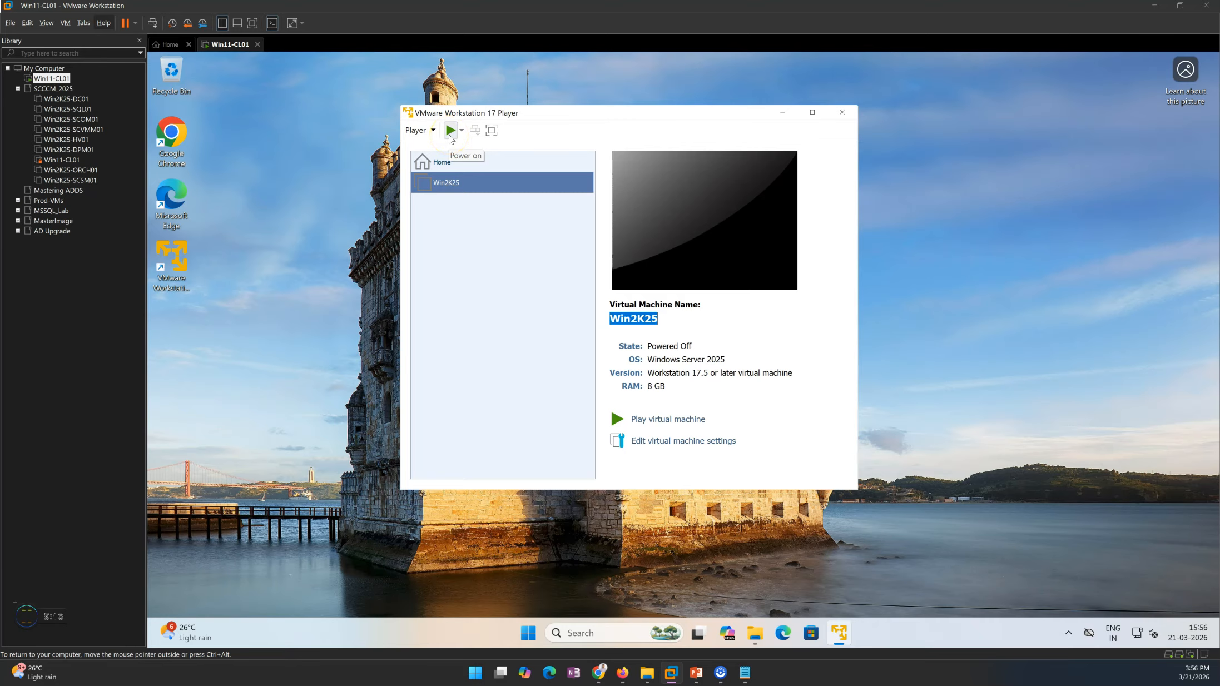
Step: Power on the Win2K25 virtual machine and boot it into Windows Setup [EMS Enabled], then release input back to the host
{"action": "left_click", "coordinate": [451, 131]}
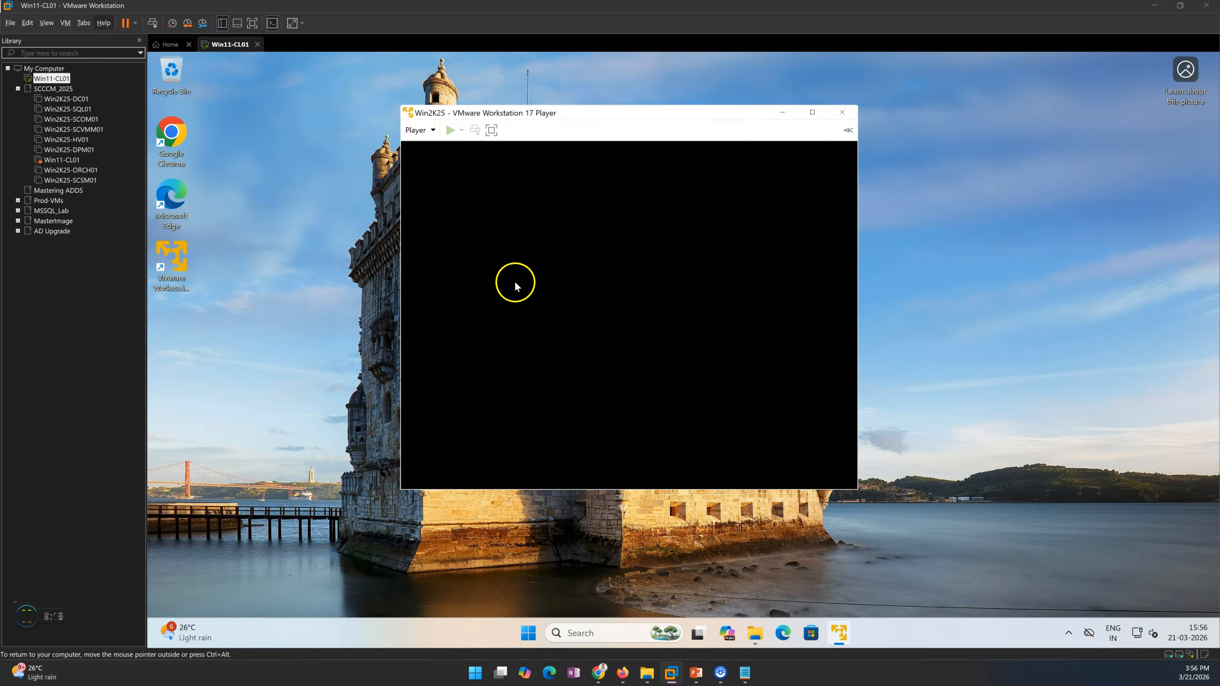
{"action": "left_click", "coordinate": [646, 326]}
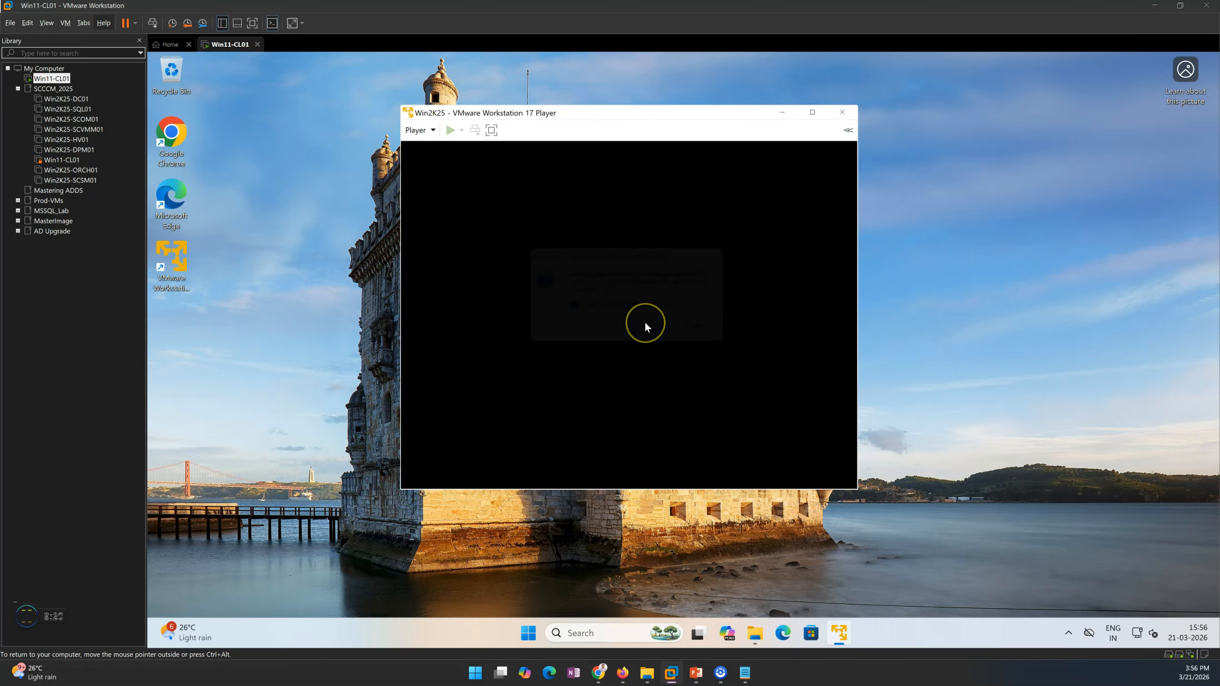
{"action": "left_click", "coordinate": [564, 270]}
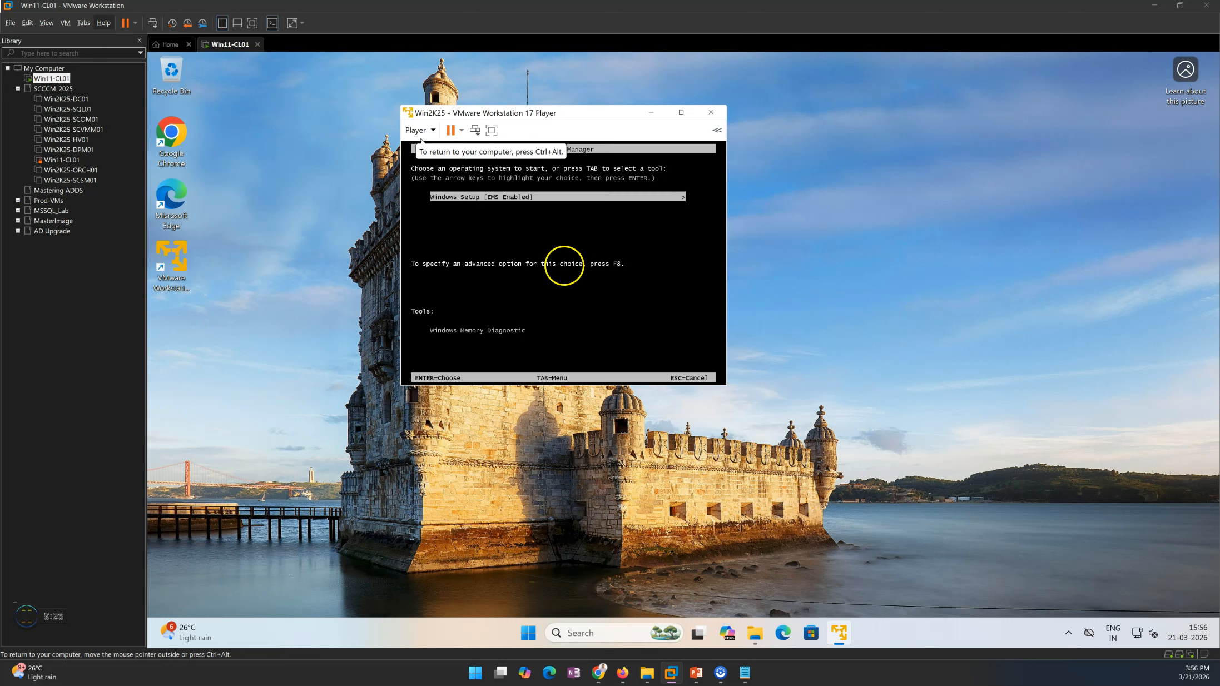
{"action": "key", "text": "Return"}
{"action": "key", "text": "ctrl+alt"}
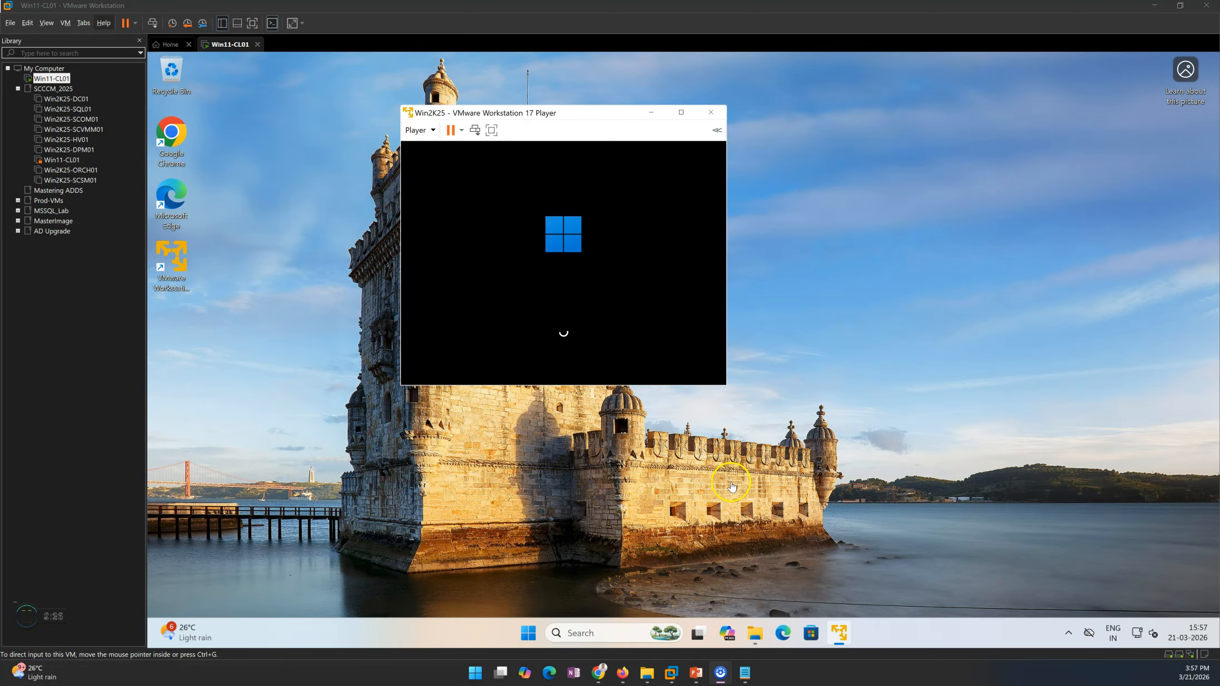
{"action": "mouse_move", "coordinate": [702, 682]}
{"action": "left_click", "coordinate": [713, 633]}
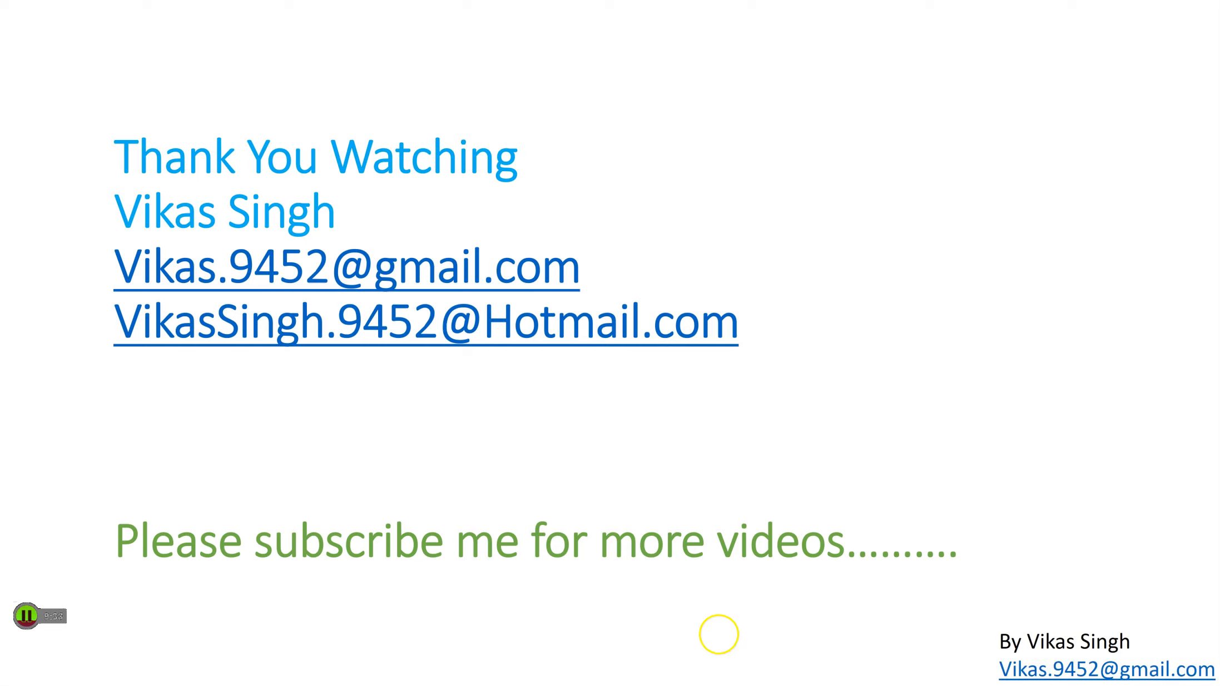
{"action": "key", "text": "Left"}
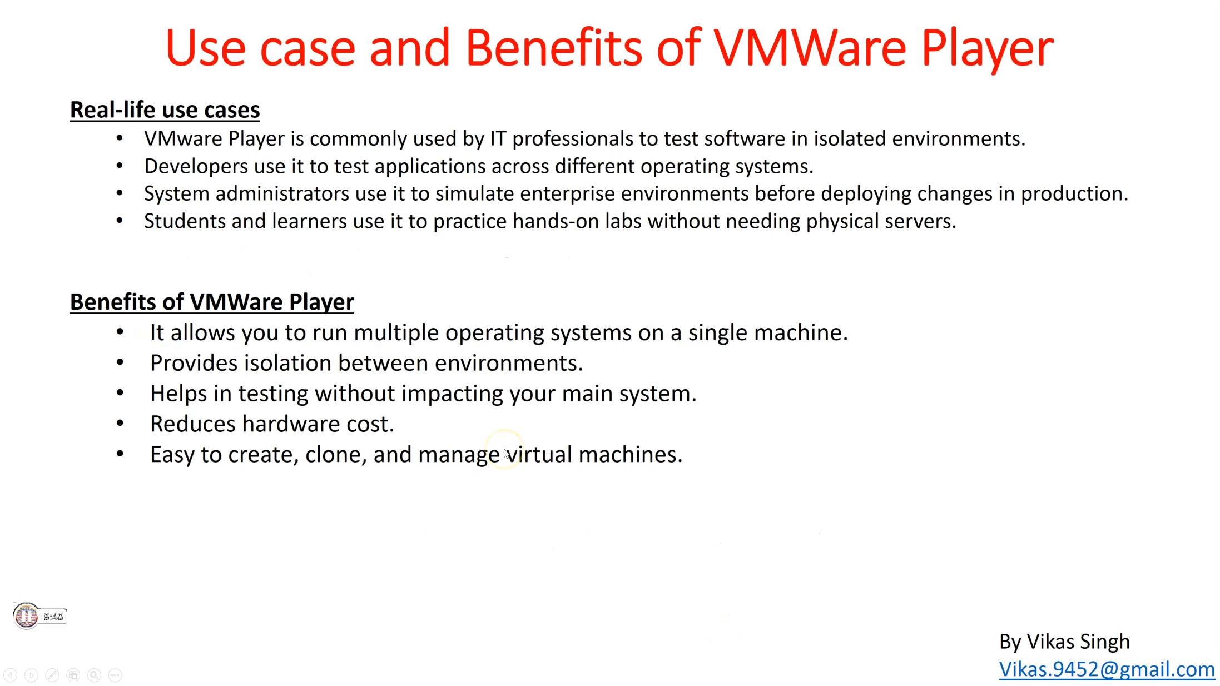
{"action": "key", "text": "Left"}
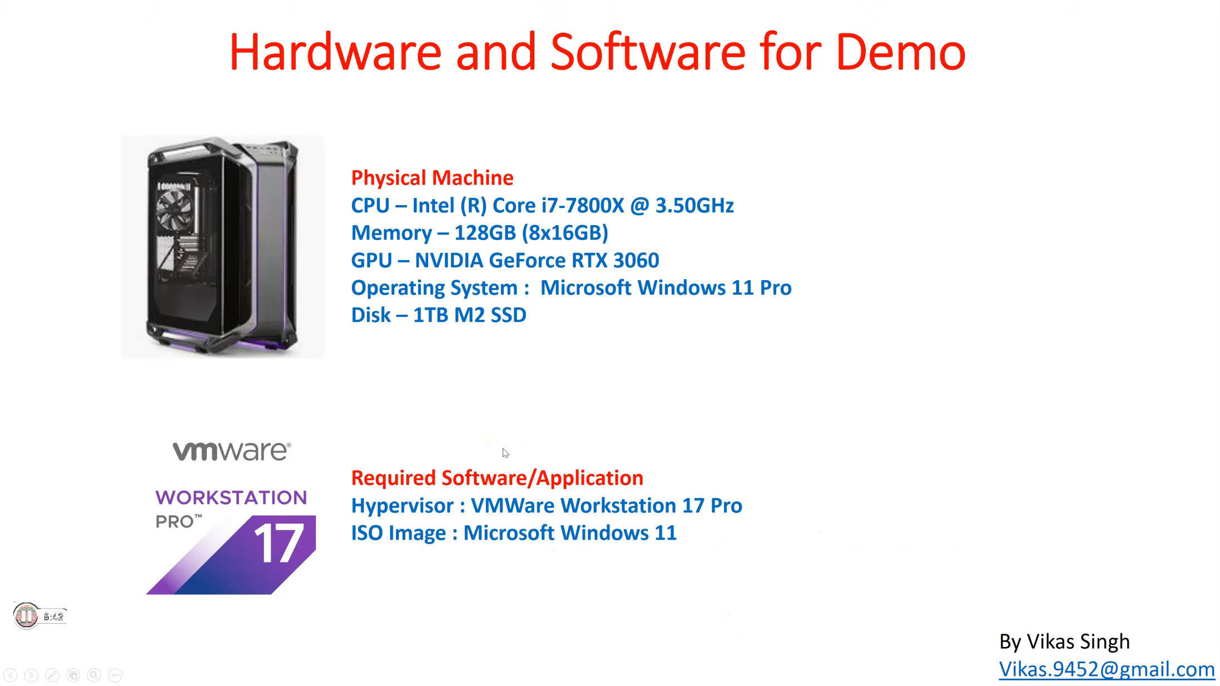
{"action": "key", "text": "Right"}
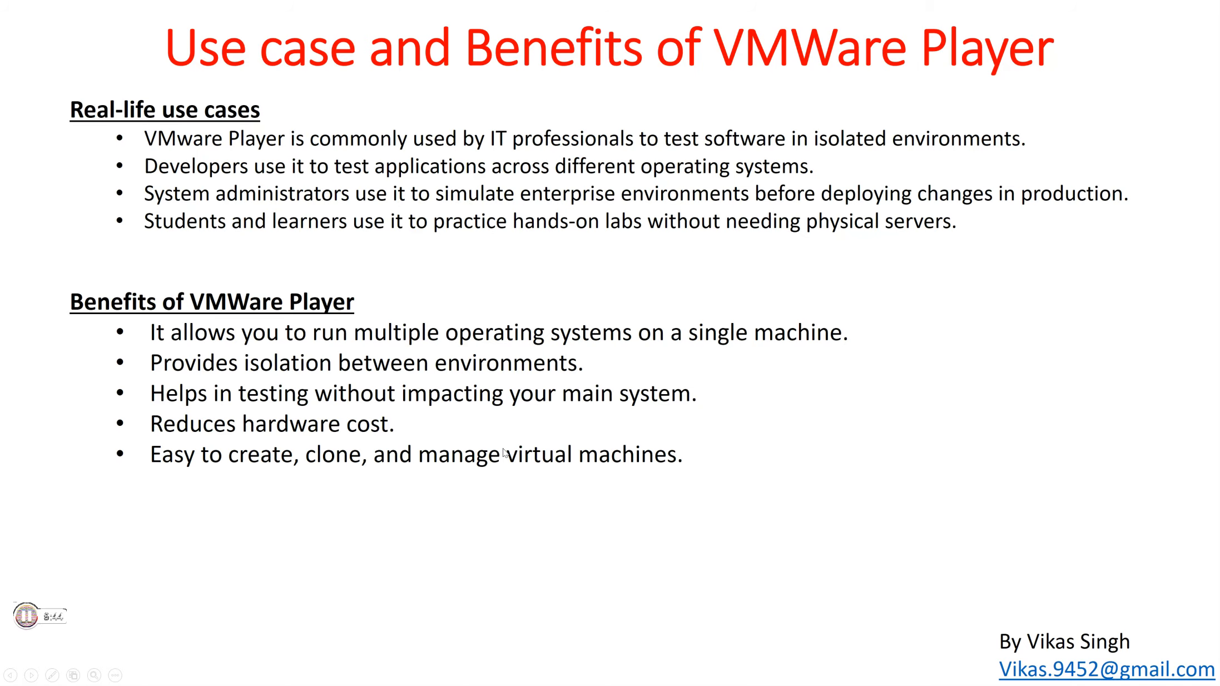